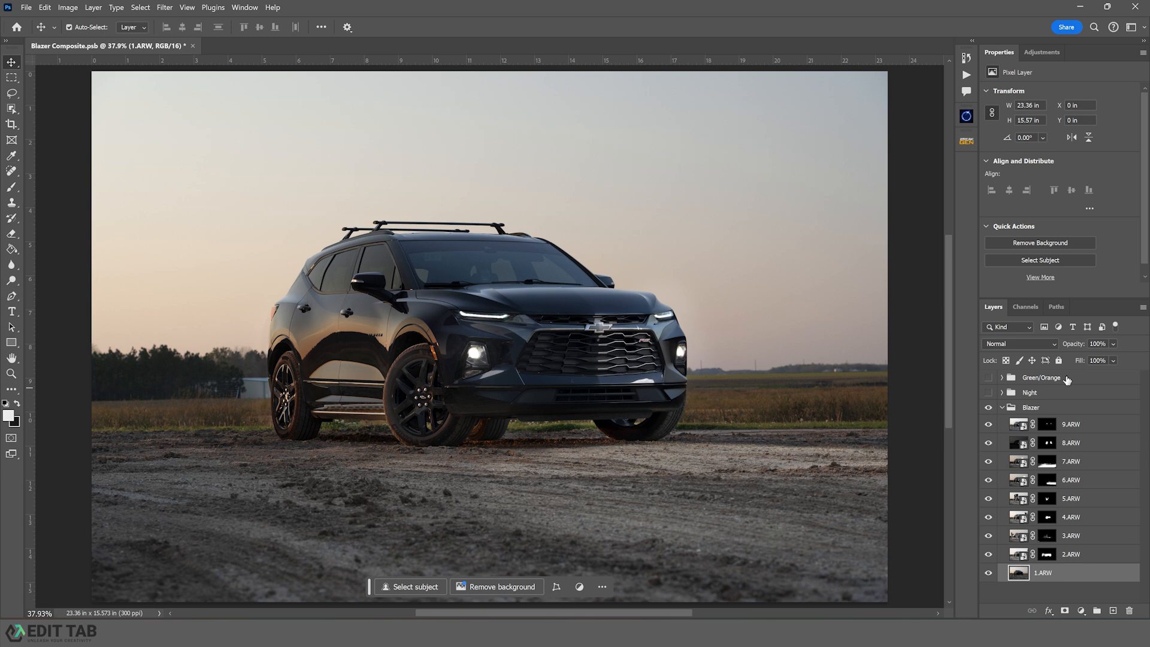
# Duplicate the Green/Orange group into the top of the Blazer group and set the copy's opacity to 30%.
pyautogui.click(1067, 380)
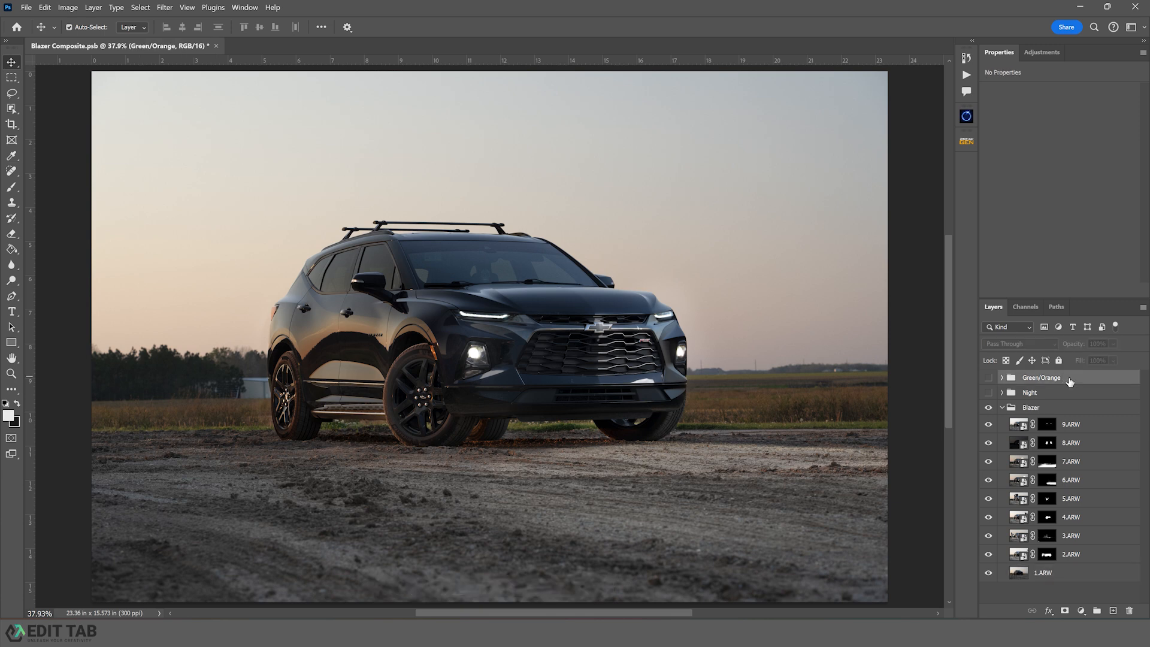
pyautogui.moveTo(1068, 382); pyautogui.dragTo(1070, 420)
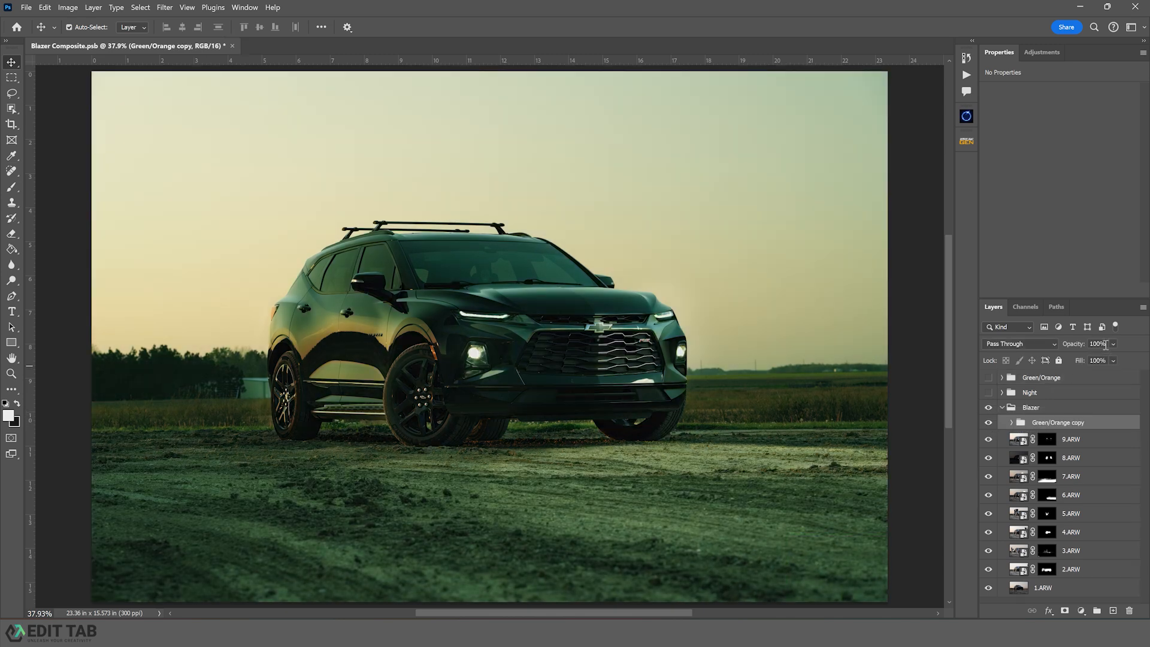
pyautogui.write('30')
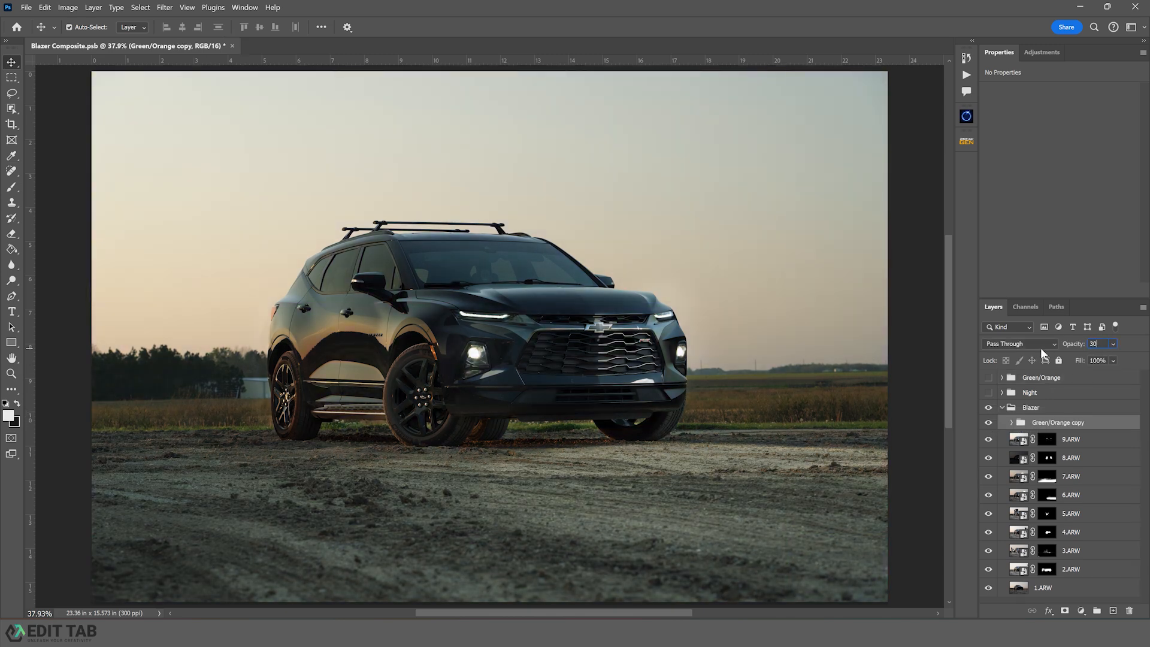
# Stamp all visible layers into a new merged layer above the Blazer group.
pyautogui.click(1049, 408)
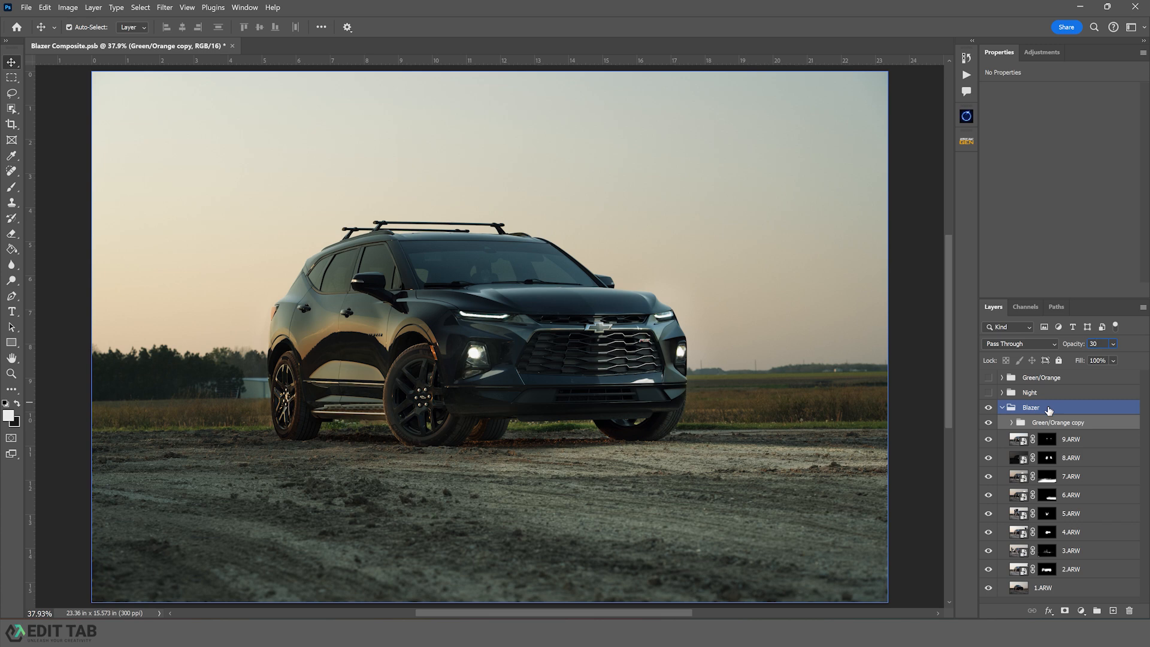
pyautogui.press('ctrl')
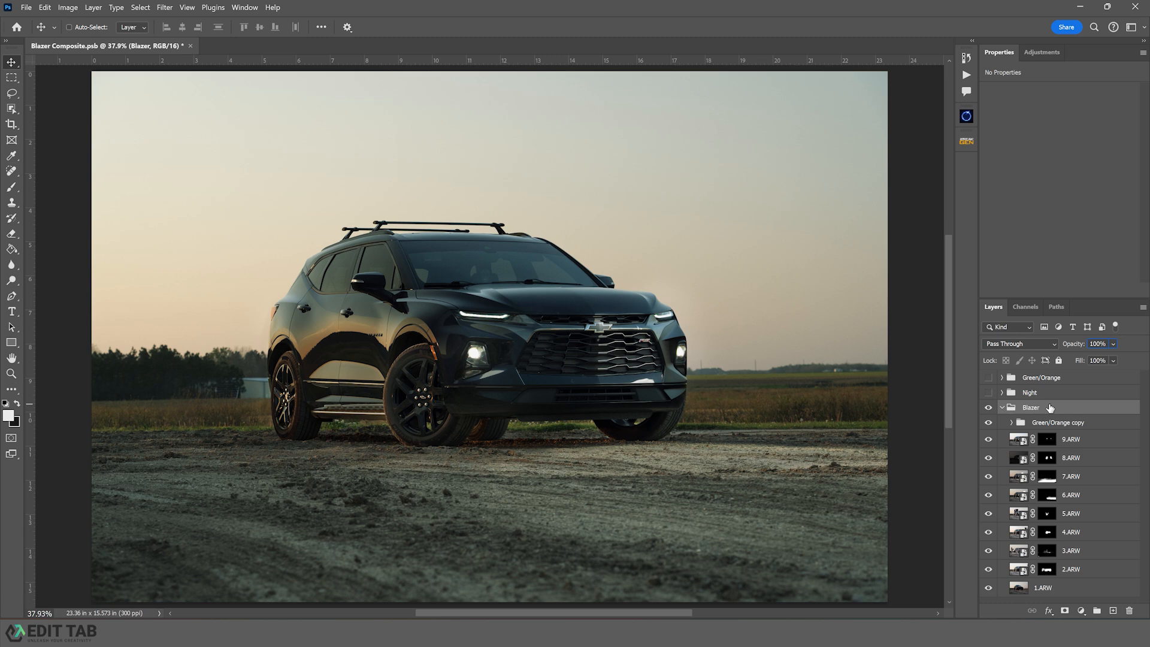
pyautogui.hotkey('ctrl', 'shift', 'alt', 'e')
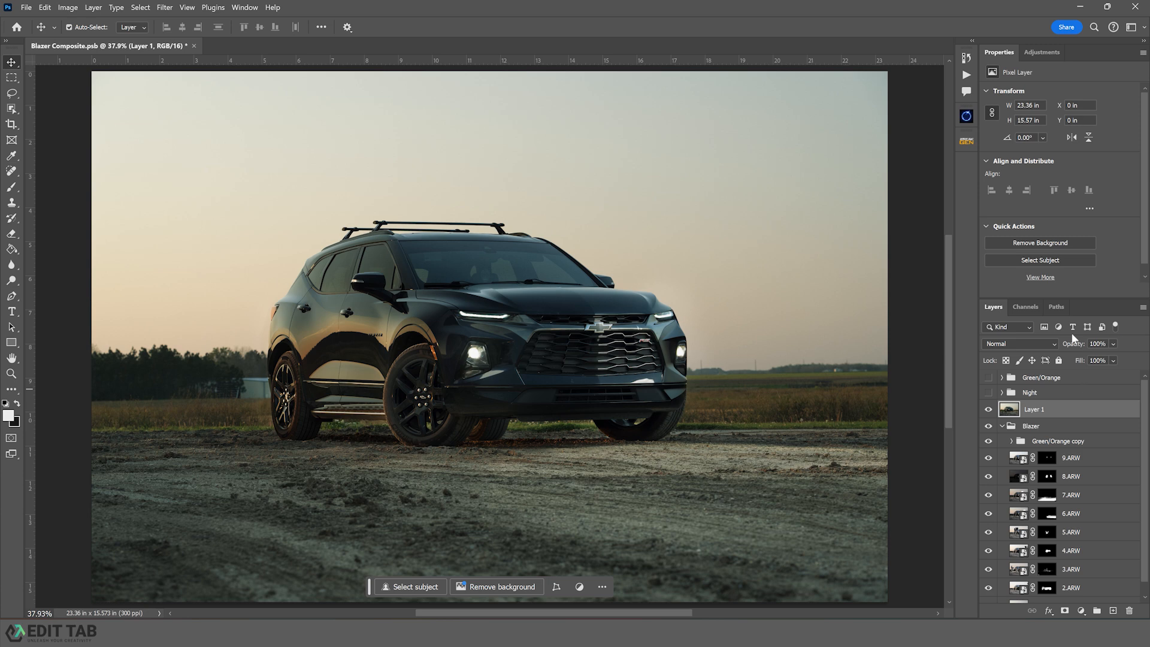
# Make a new anti-aliased selection of the car from the Silhouette path with a 0.5-pixel feather radius.
pyautogui.click(1055, 307)
pyautogui.click(993, 330)
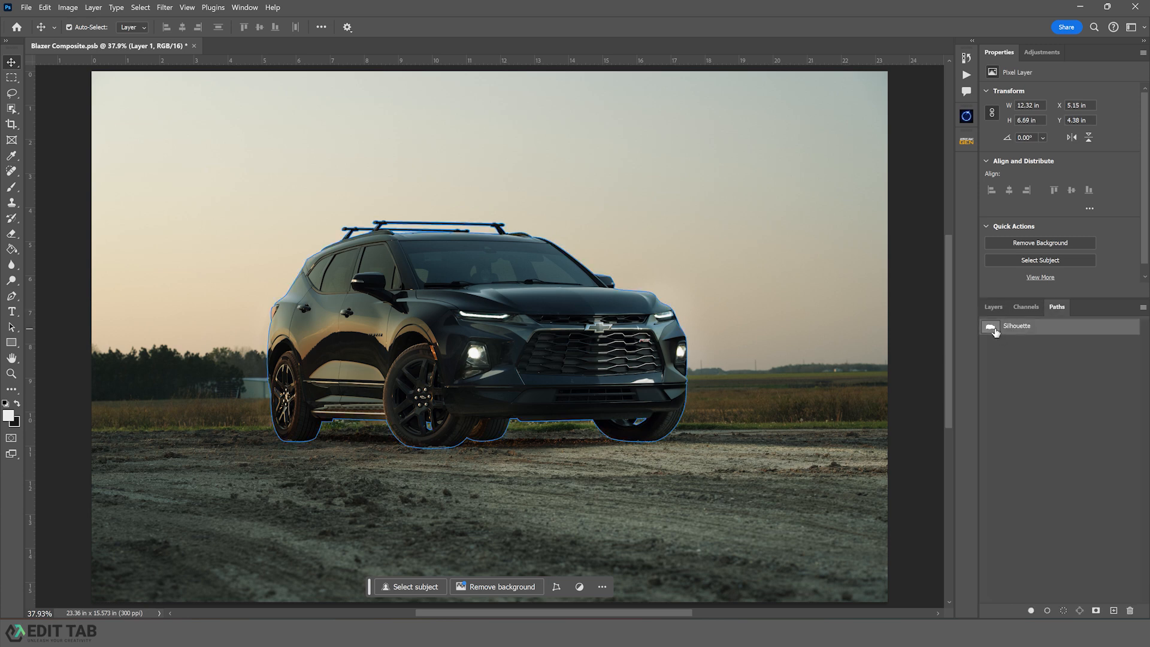
pyautogui.click(993, 307)
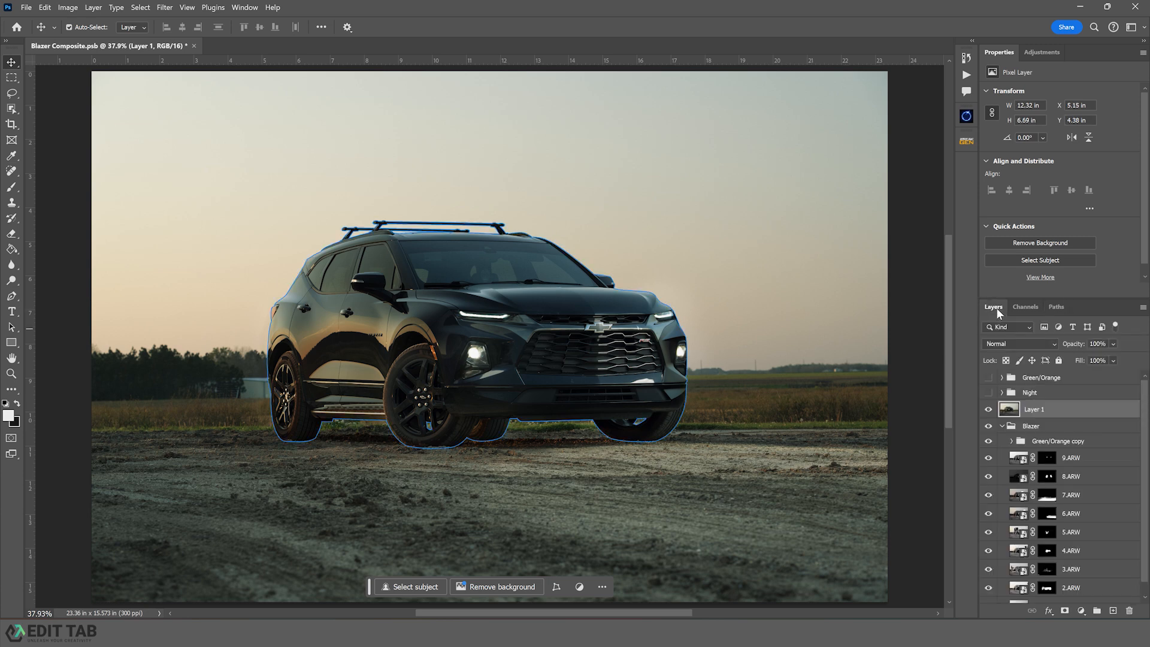
pyautogui.click(12, 296)
pyautogui.rightClick(417, 326)
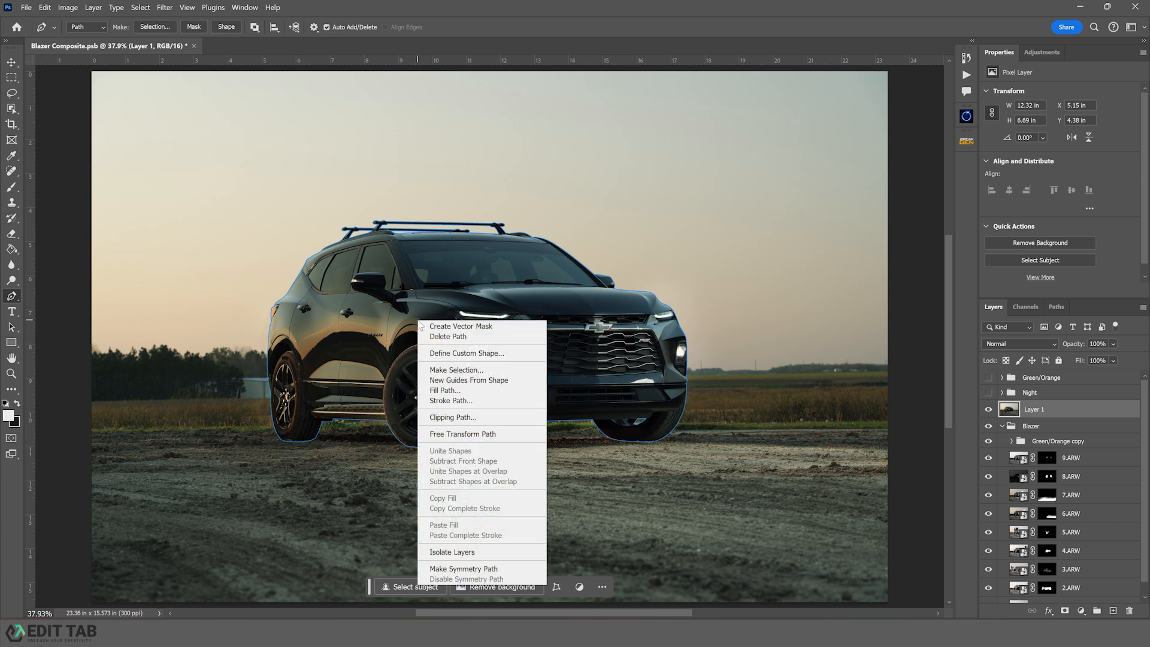
pyautogui.click(464, 370)
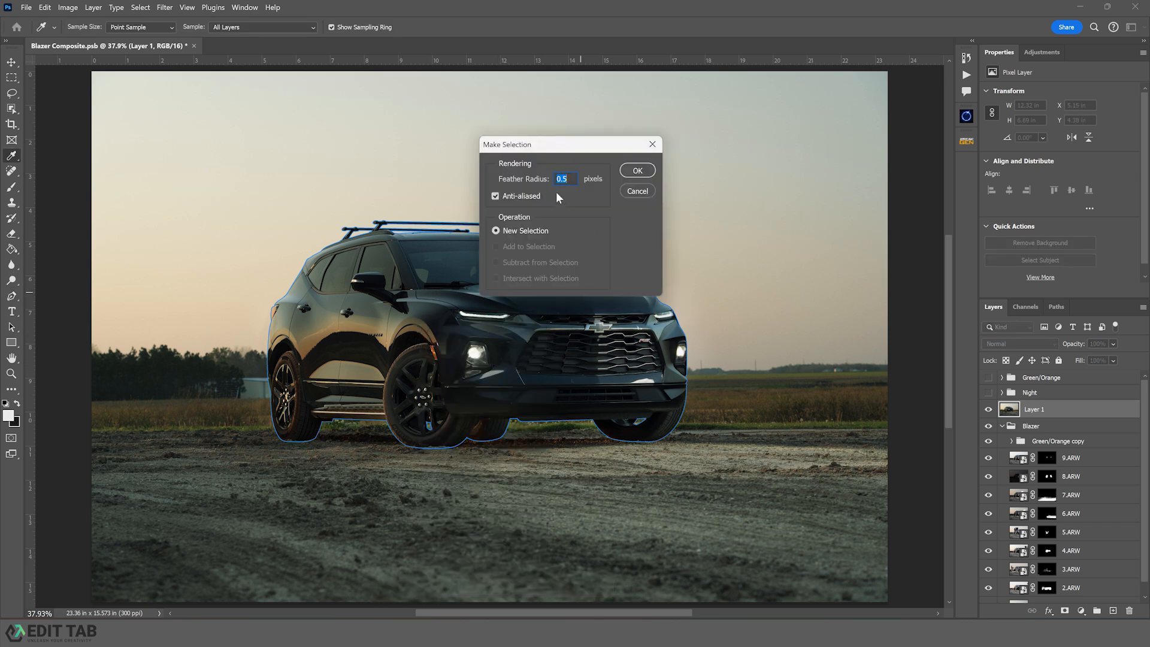
pyautogui.click(638, 172)
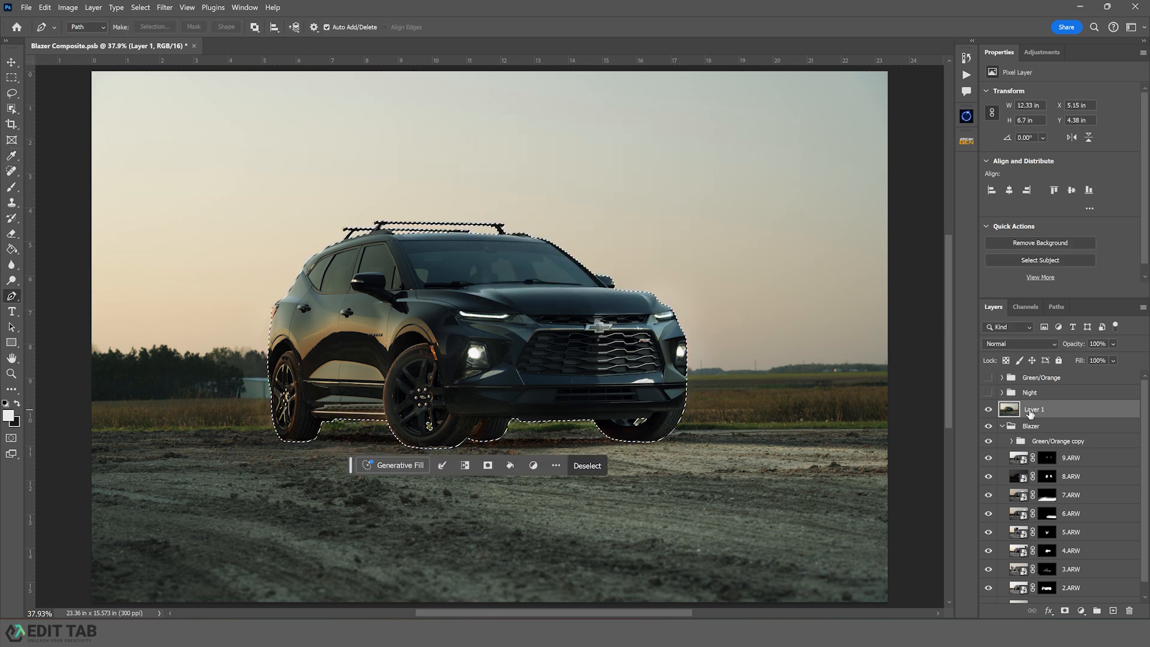
# Mask the merged layer to the car selection and rename the layer Blazer.
pyautogui.click(1064, 610)
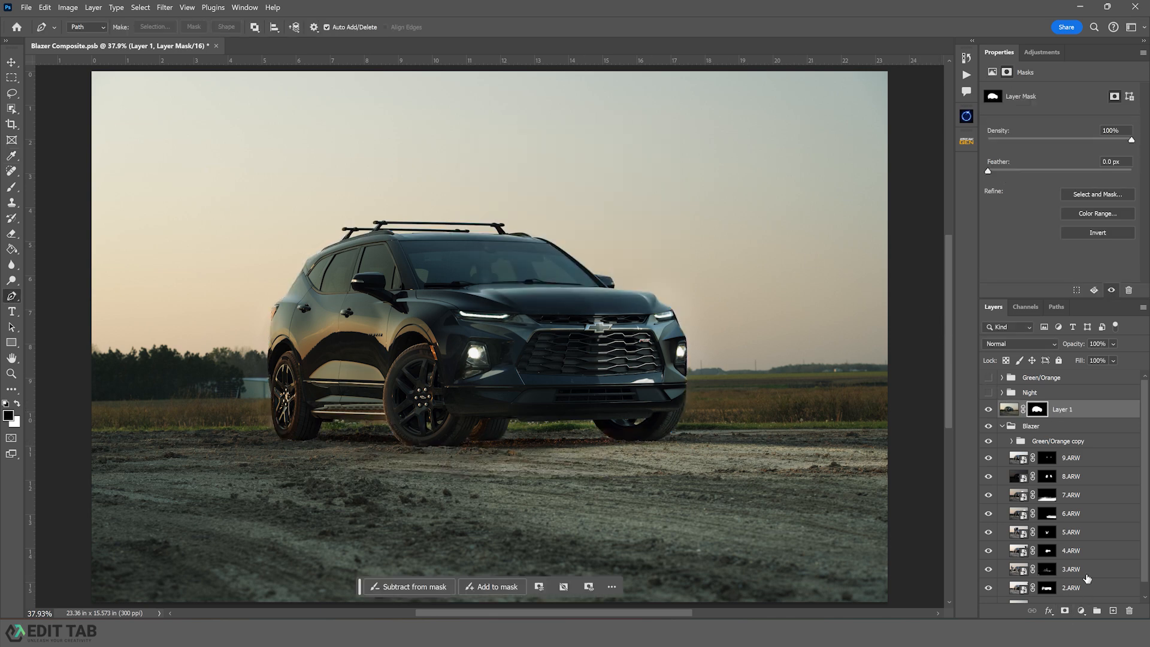
pyautogui.doubleClick(1062, 410)
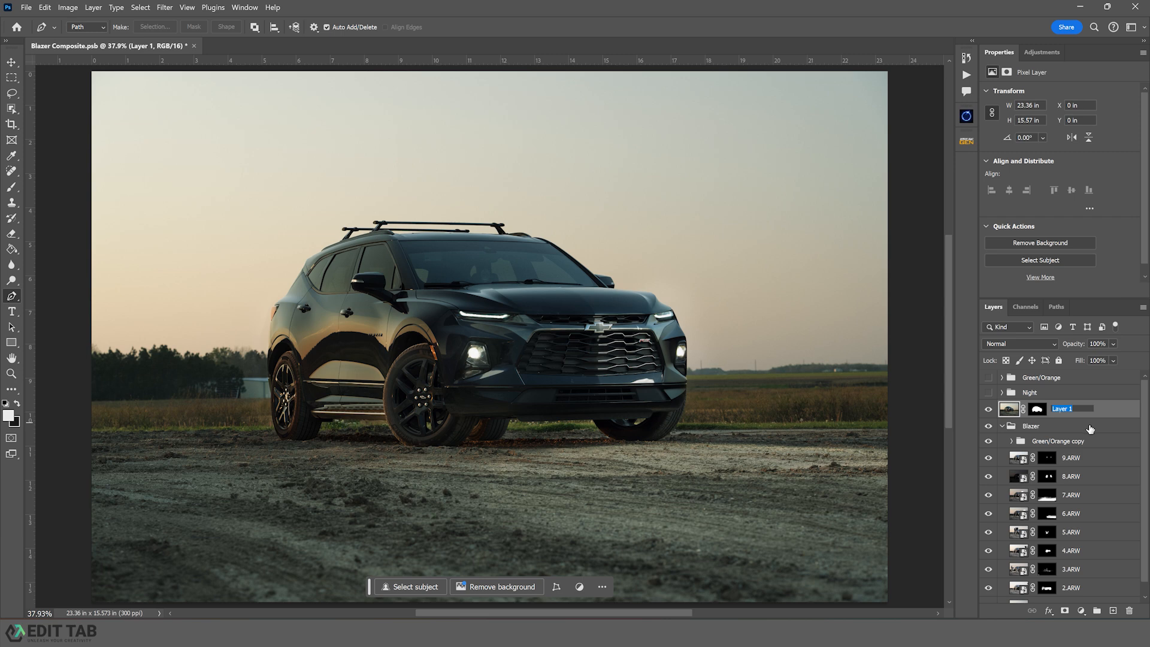
pyautogui.press('Return')
# Place the portrait Unsplash photo of the wire fence and distant skyline from the Blazer Composite Tutorial folder into the composite.
pyautogui.moveTo(642, 632)
pyautogui.click(640, 574)
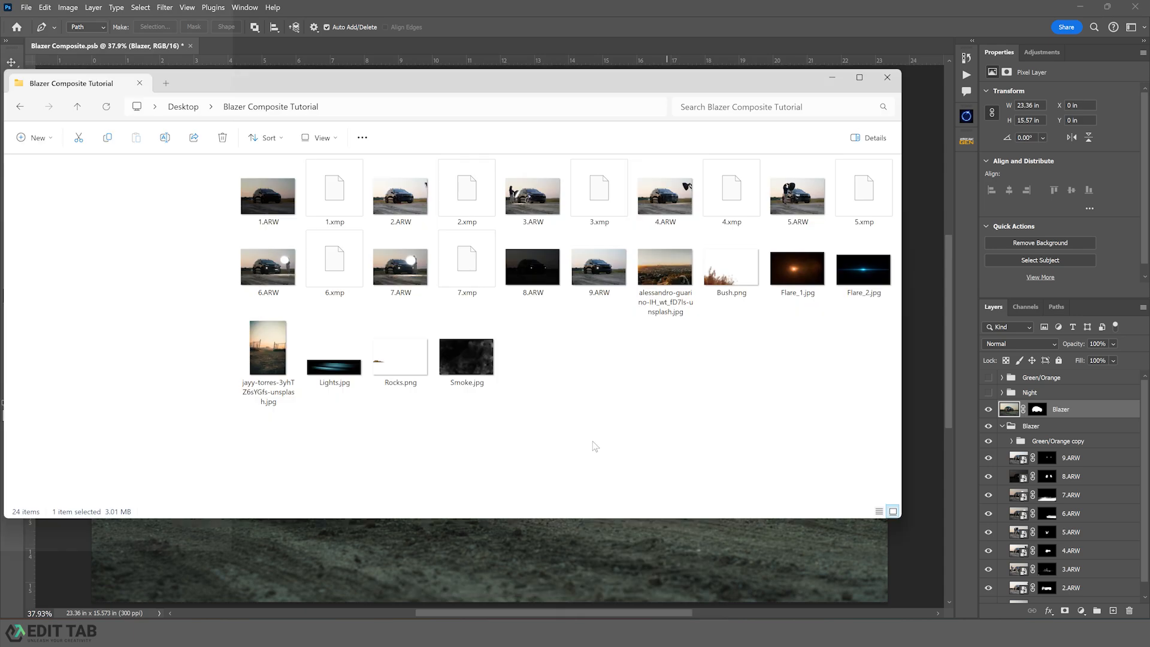
pyautogui.click(269, 364)
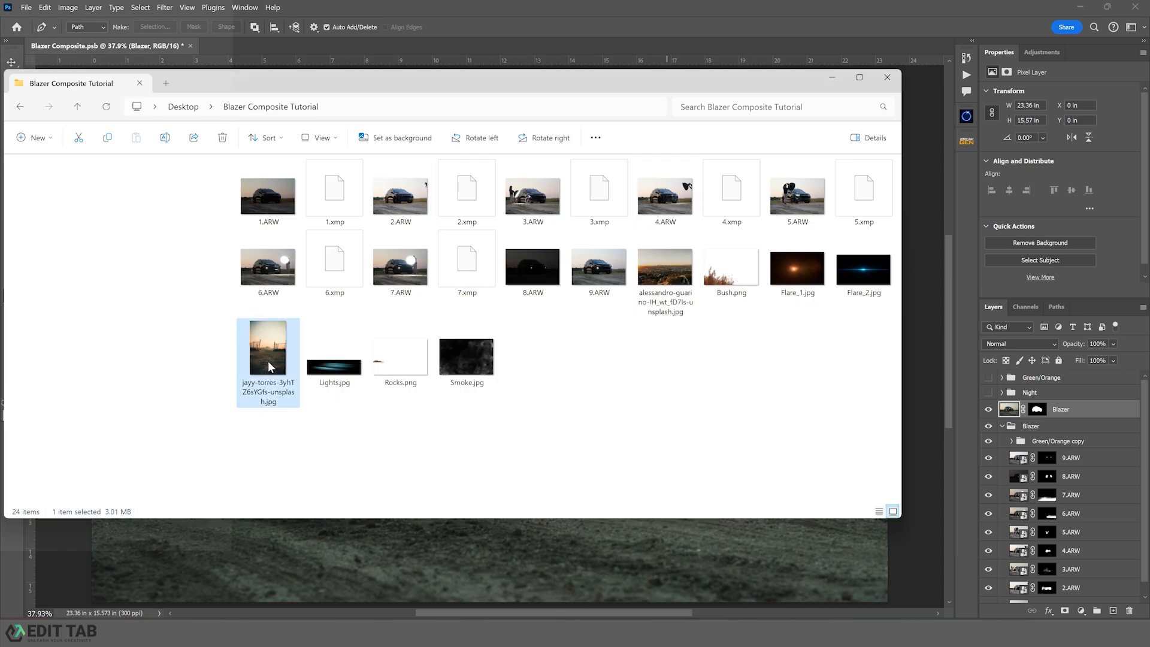
pyautogui.moveTo(268, 361); pyautogui.dragTo(369, 546)
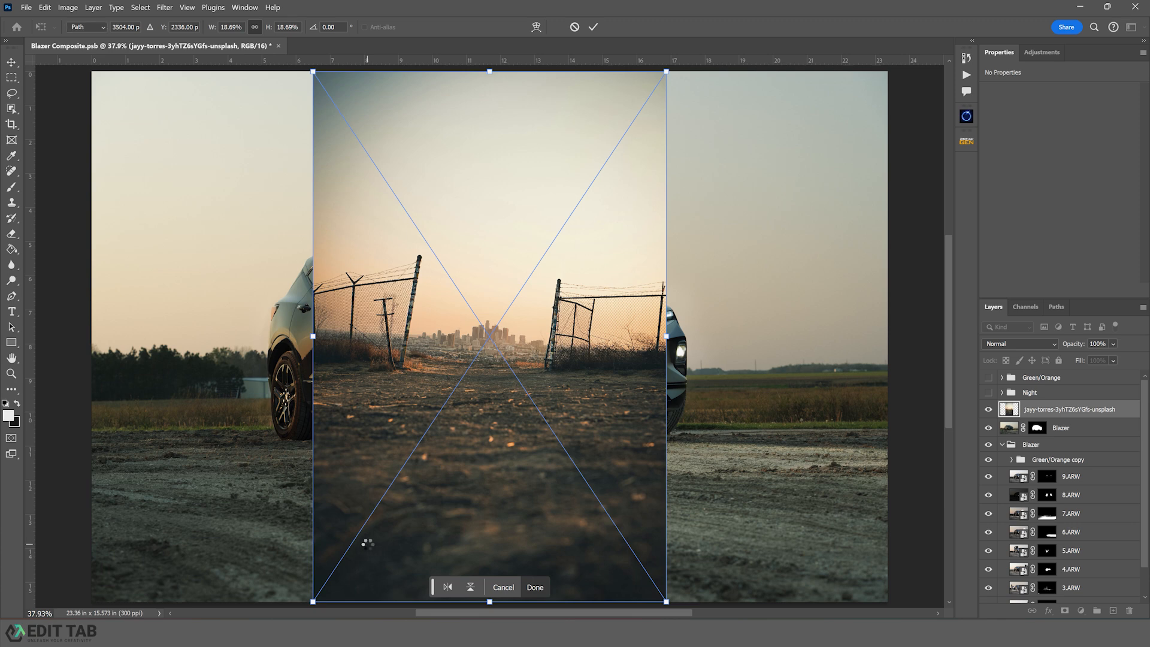
pyautogui.press('Return')
# Move the placed skyline photo's layer directly beneath the masked Blazer layer.
pyautogui.press('z')
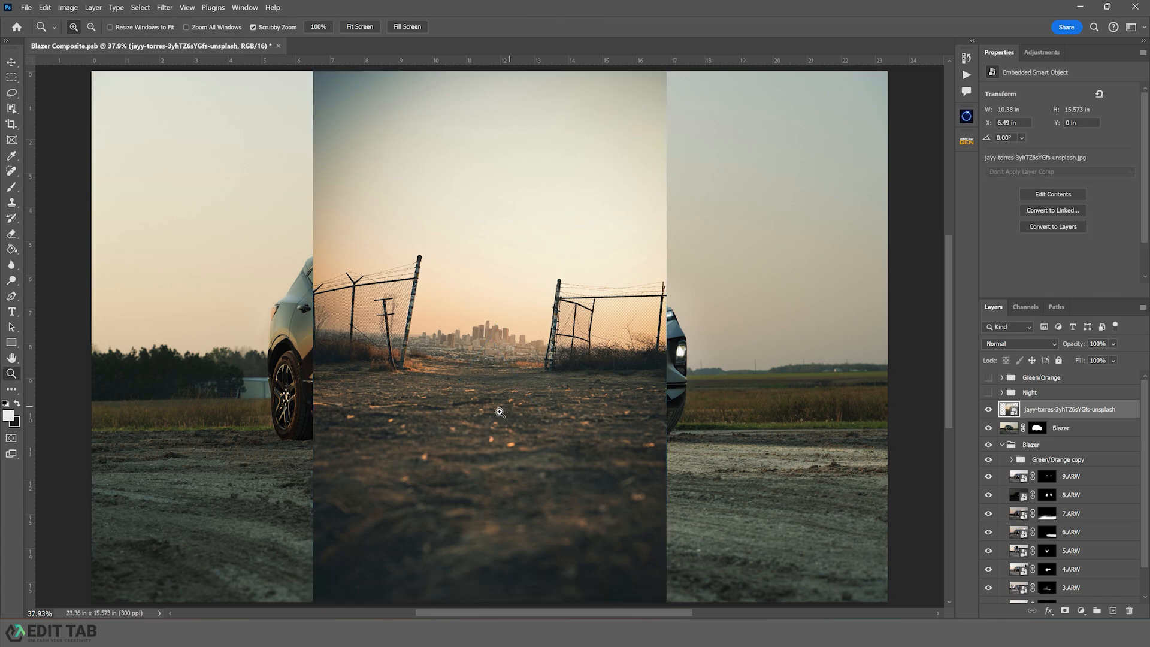
pyautogui.moveTo(499, 412); pyautogui.dragTo(457, 427)
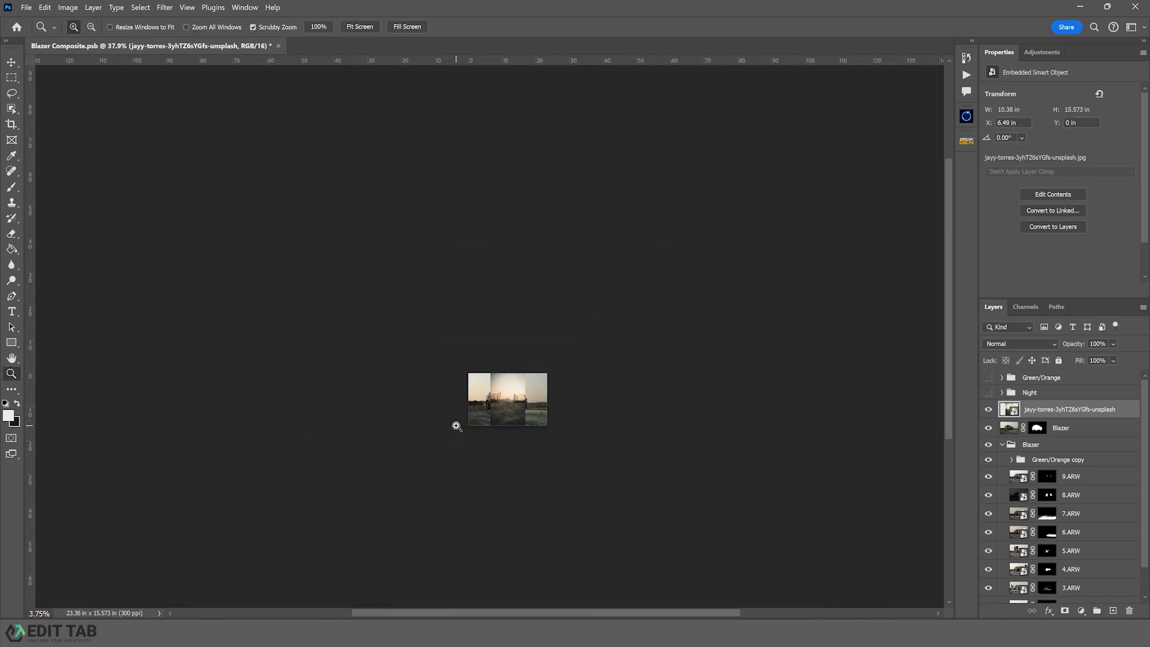
pyautogui.moveTo(1108, 417); pyautogui.dragTo(1106, 441)
# Scale the skyline photo to about 116%, flip it horizontally and shift it slightly sideways to cover the canvas behind the car.
pyautogui.click(11, 62)
pyautogui.hotkey('ctrl', 't')
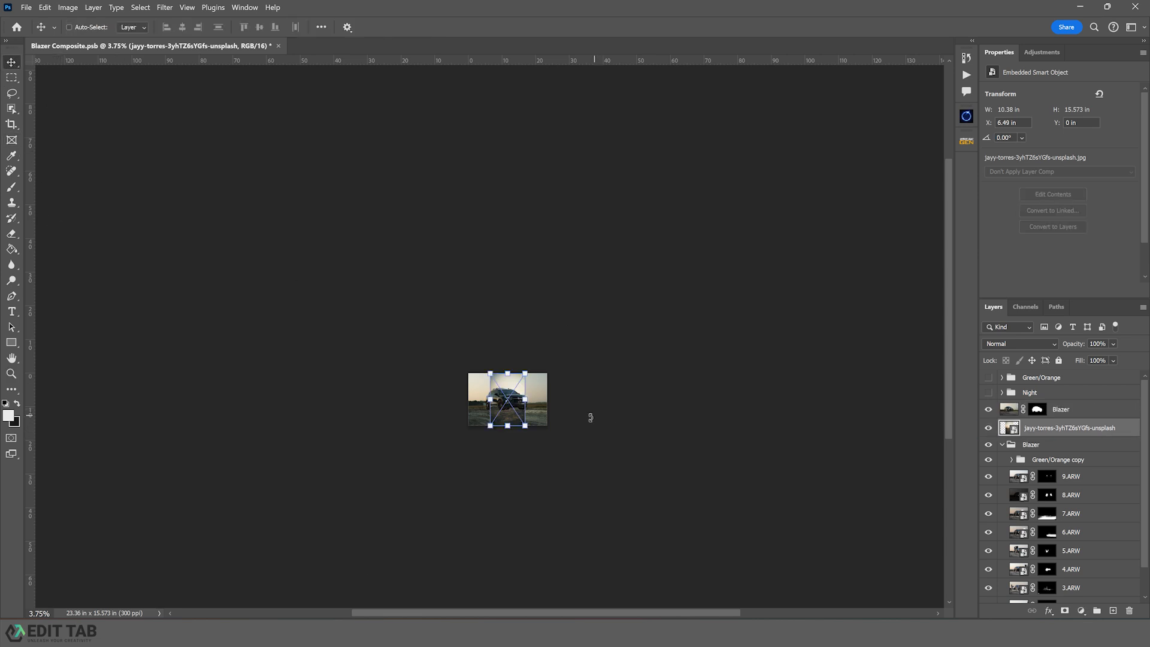
pyautogui.moveTo(527, 401); pyautogui.dragTo(621, 408)
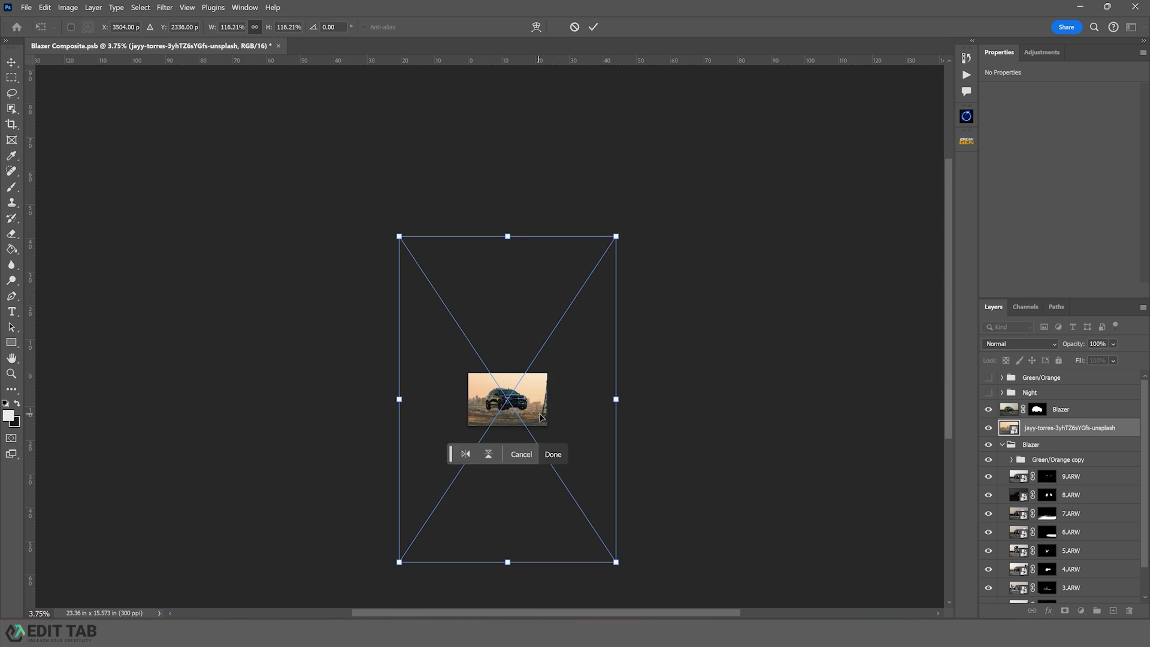
pyautogui.moveTo(542, 413); pyautogui.dragTo(548, 412)
pyautogui.click(465, 455)
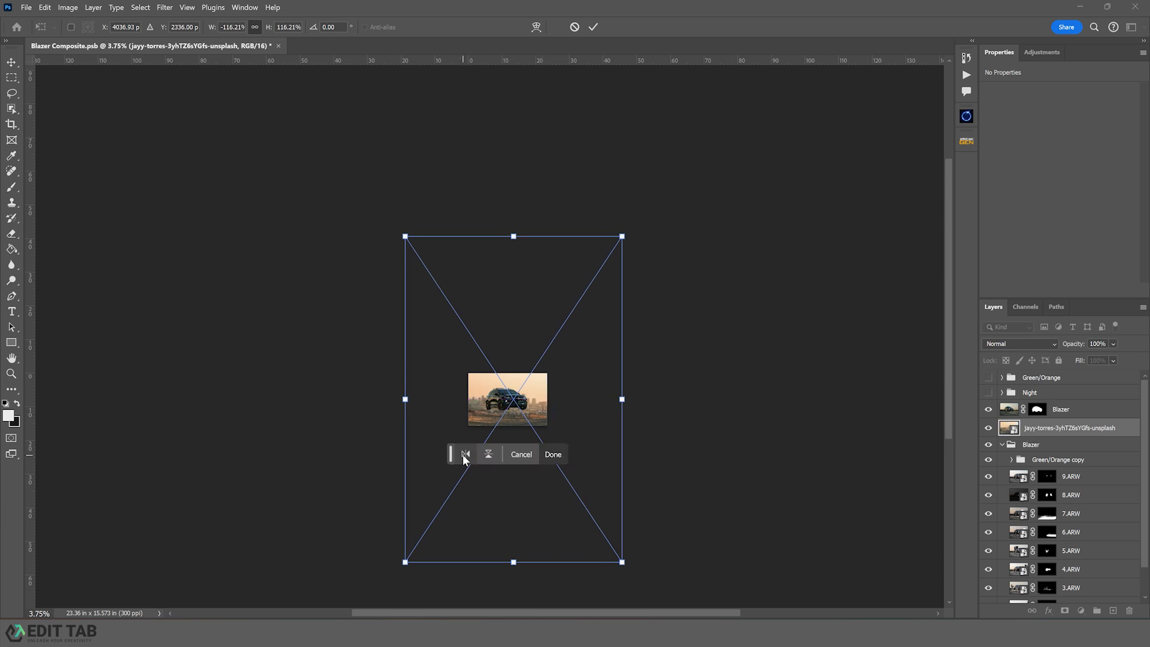
pyautogui.moveTo(538, 415); pyautogui.dragTo(530, 415)
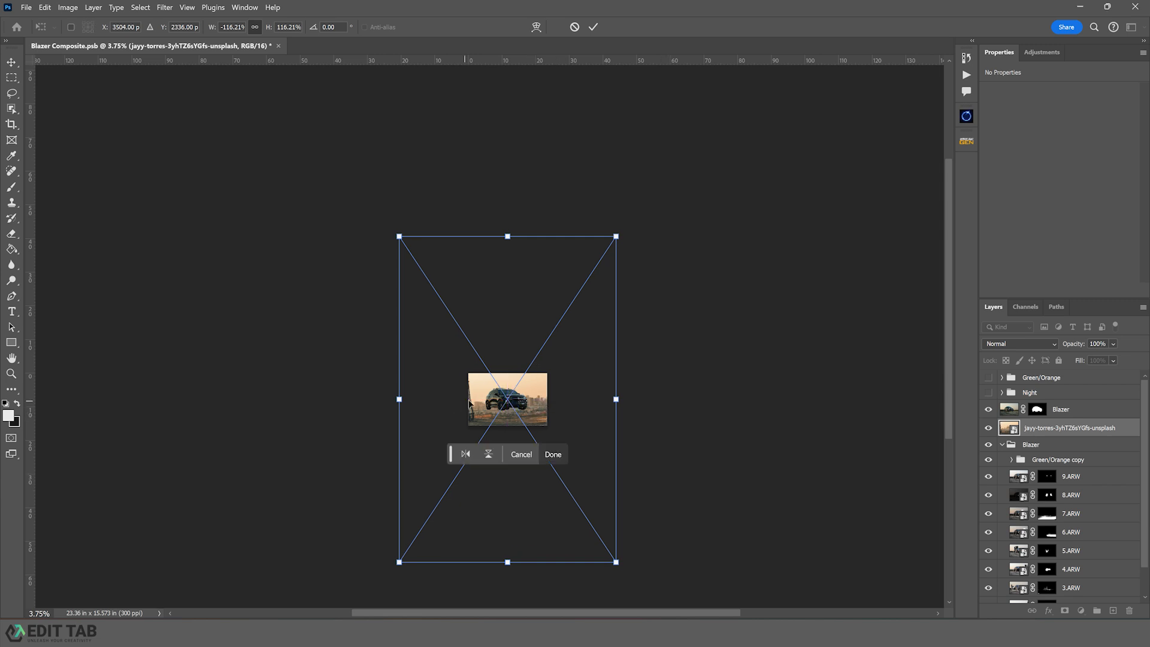
pyautogui.moveTo(467, 398); pyautogui.dragTo(462, 396)
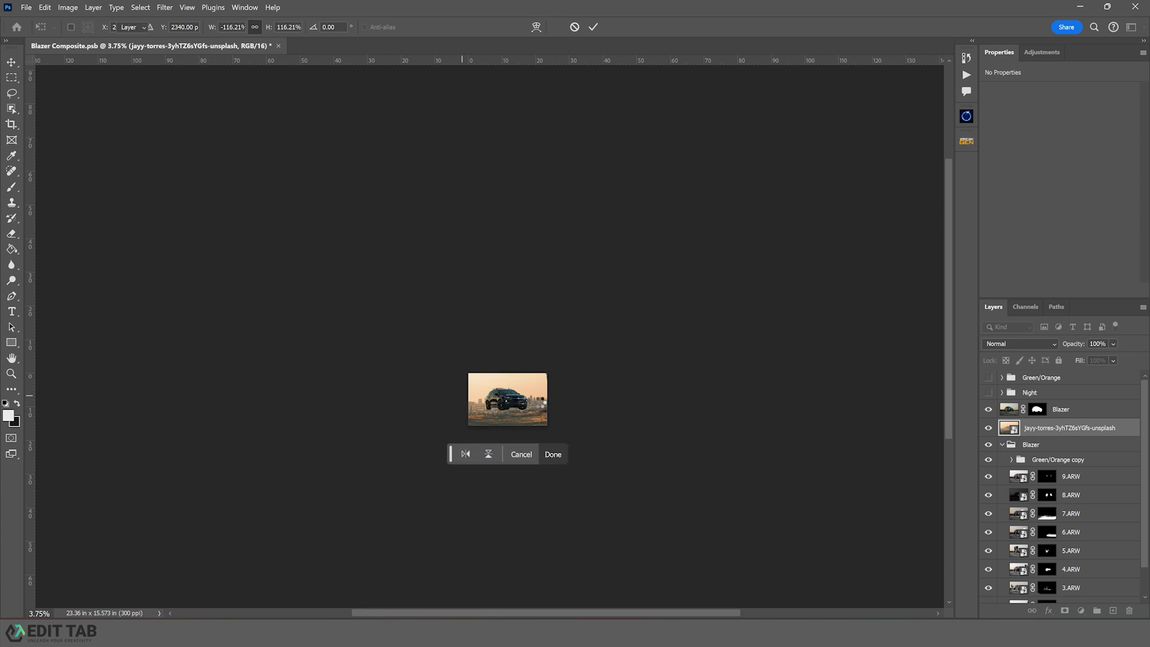
pyautogui.press('Return')
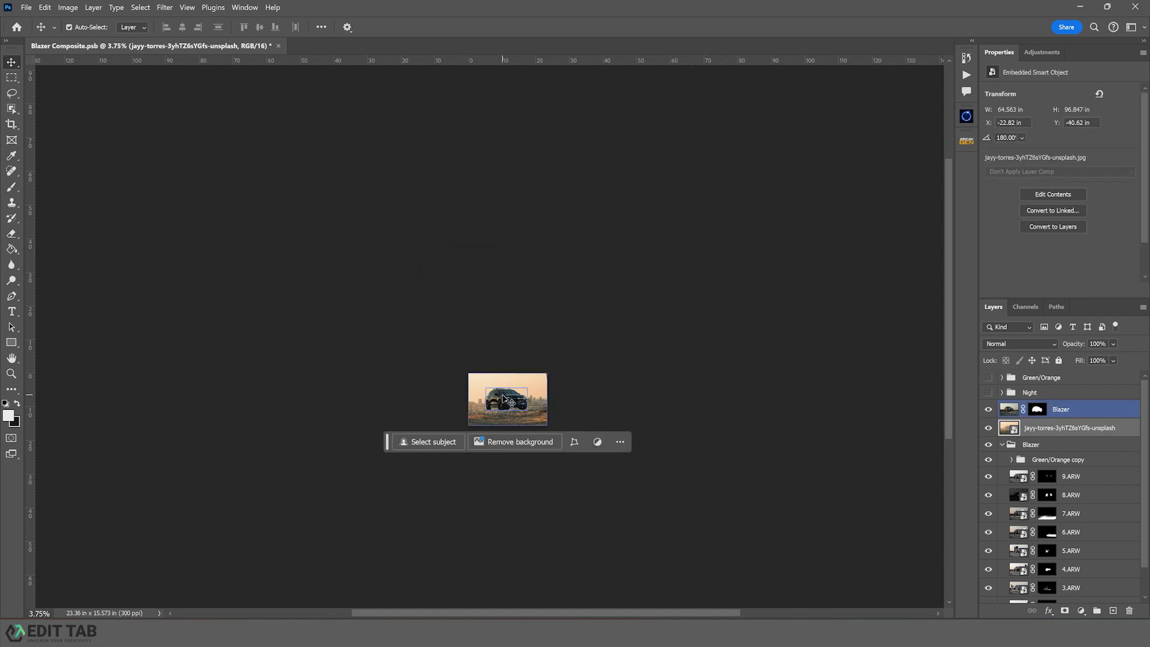
# Move the skyline photo up about 3 inches so its dry-grass line meets the level of the car's wheels.
pyautogui.press('z')
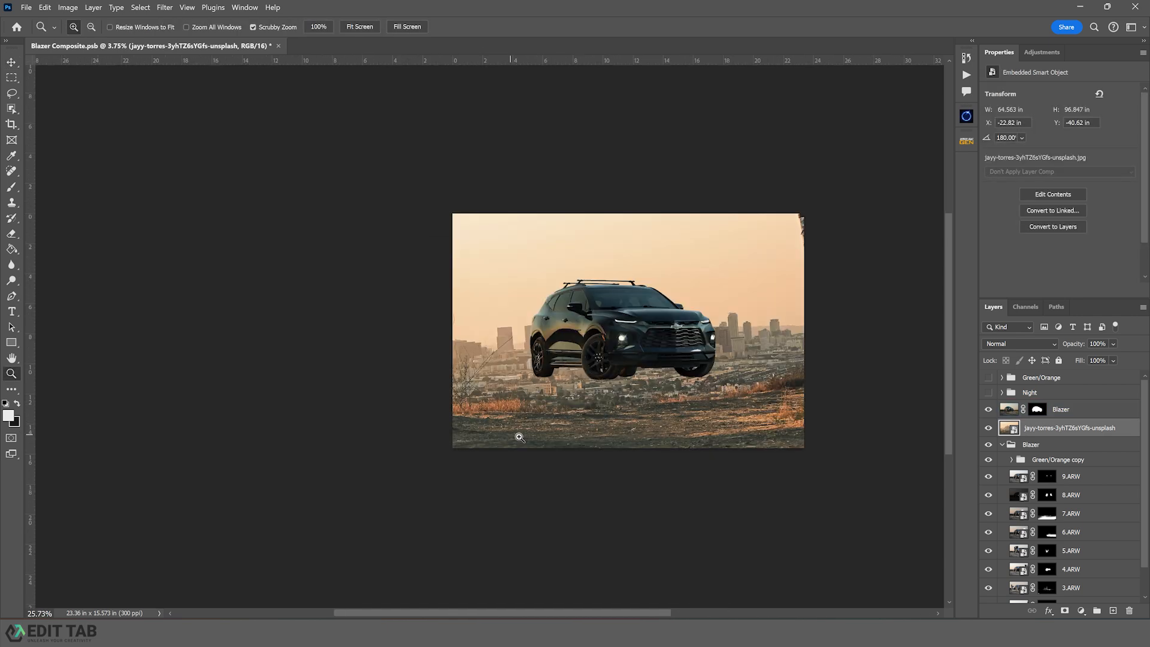
pyautogui.moveTo(476, 420); pyautogui.dragTo(523, 438)
pyautogui.moveTo(723, 334); pyautogui.dragTo(460, 400)
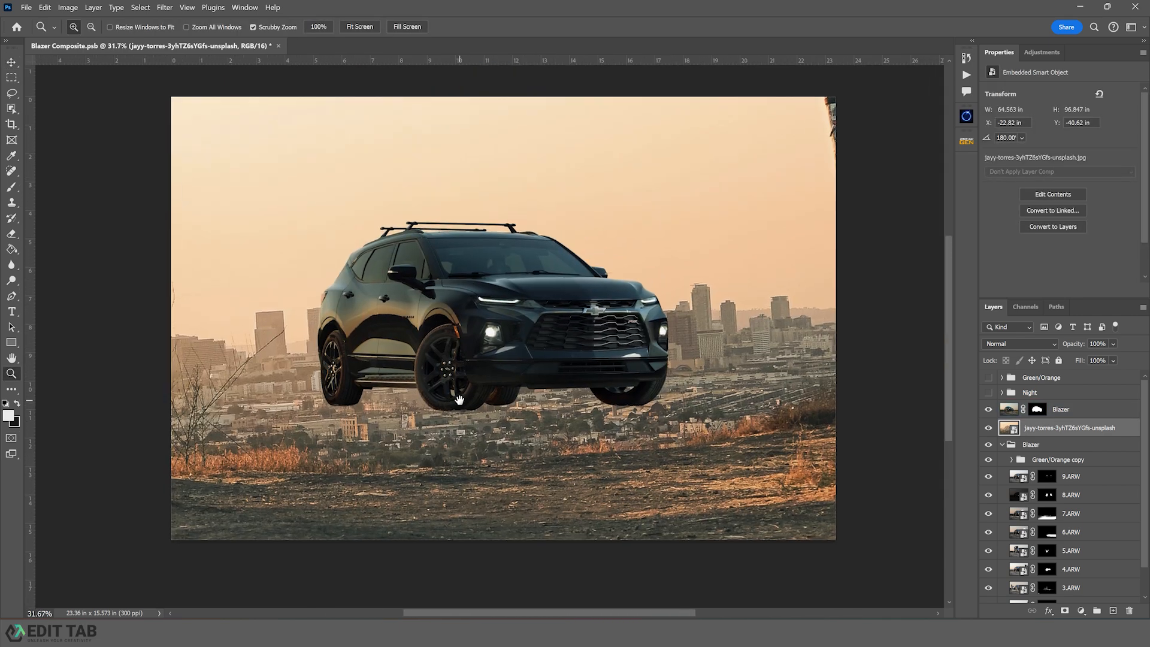
pyautogui.click(12, 62)
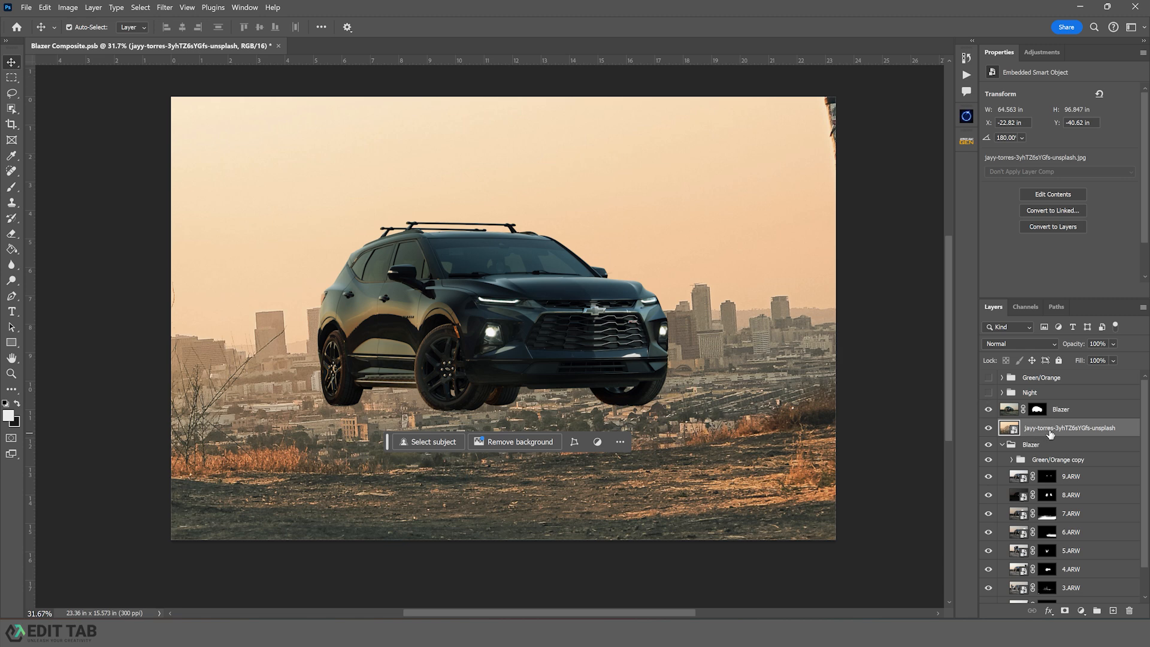
pyautogui.moveTo(720, 470); pyautogui.dragTo(714, 381)
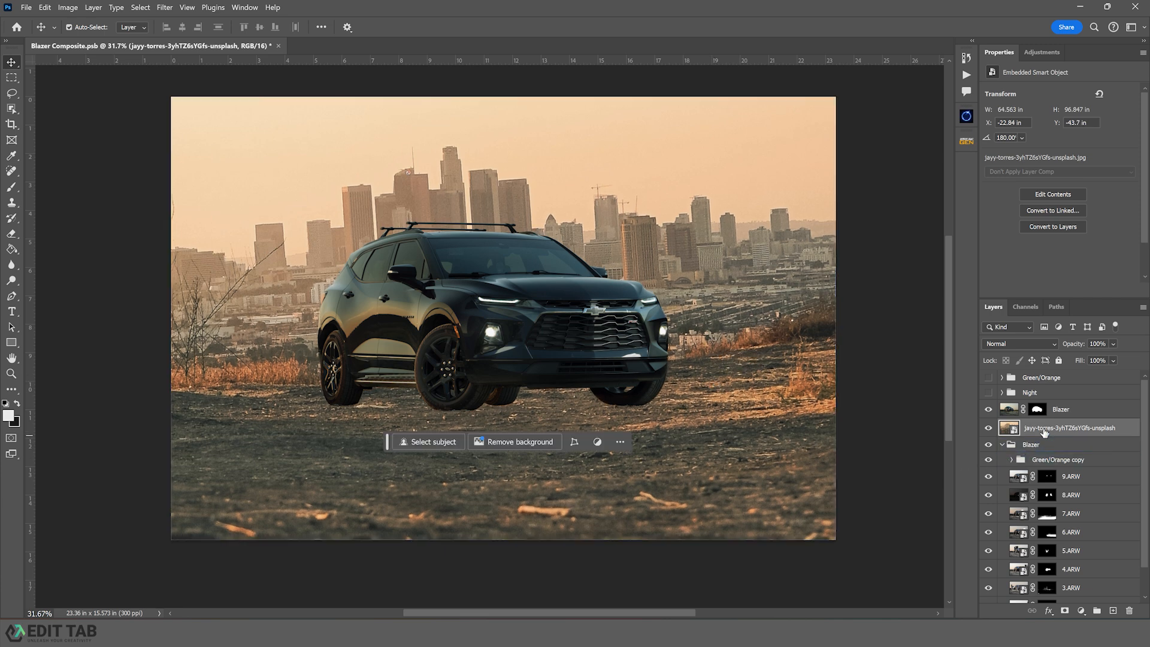
# Hide the skyline photo with a black layer mask and paint white to reveal its dry grass and hillside on both sides of the car.
pyautogui.click(1064, 610)
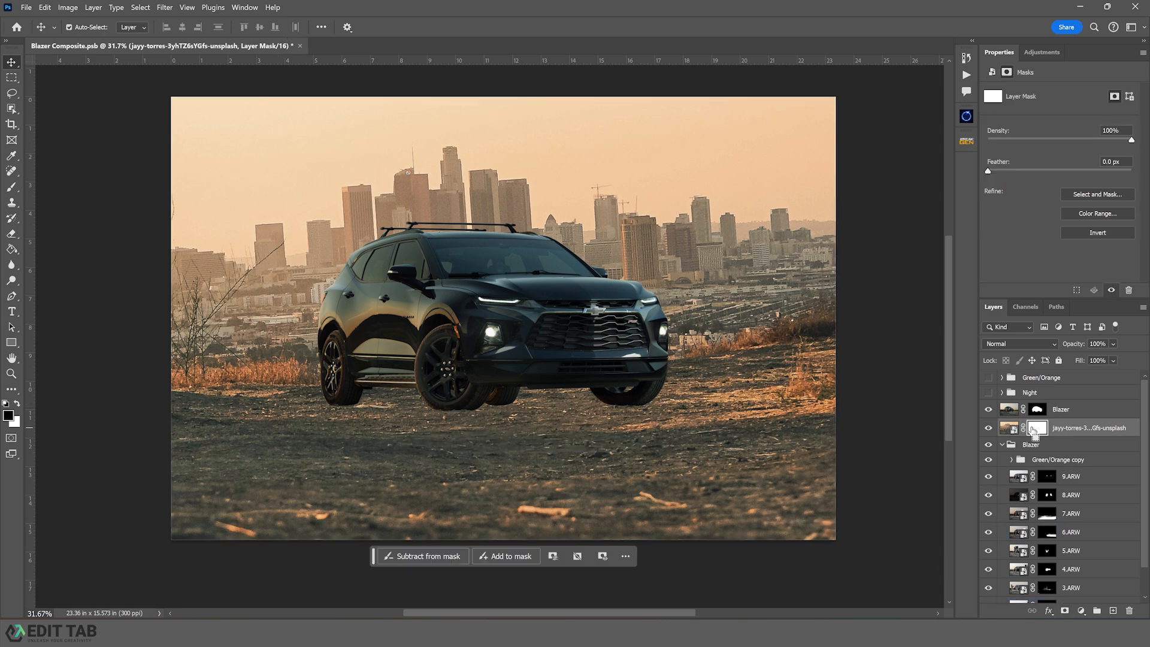
pyautogui.hotkey('ctrl', 'i')
pyautogui.press('b')
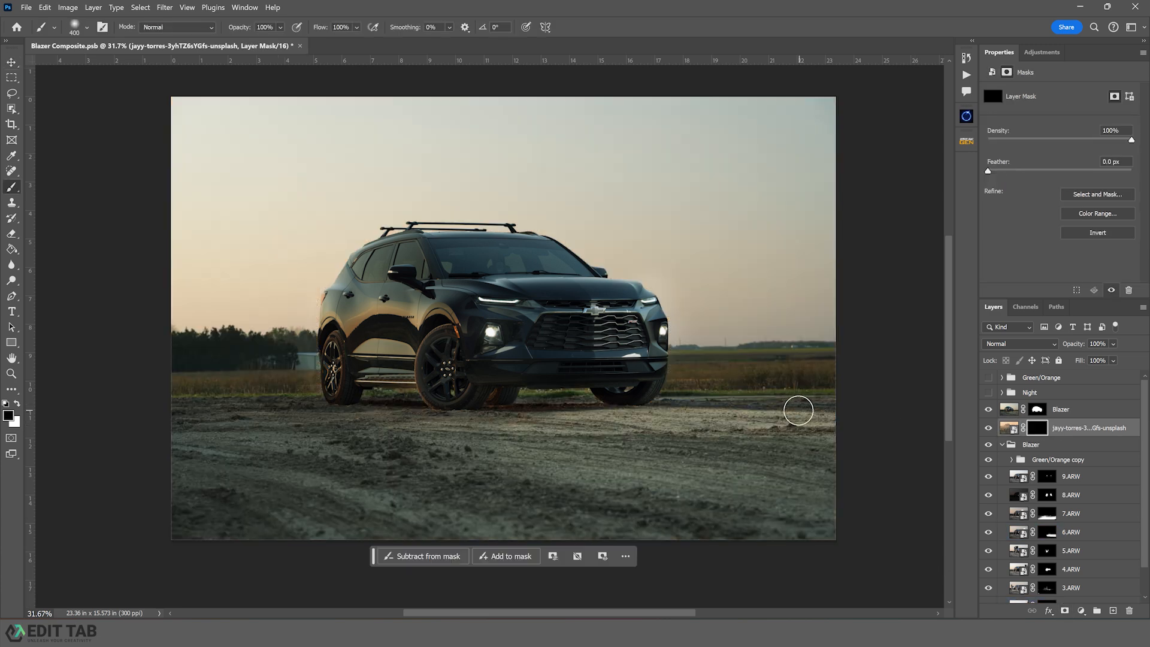
pyautogui.press(']')
pyautogui.press('[')
pyautogui.click(18, 404)
pyautogui.moveTo(817, 372)
pyautogui.mouseDown()
pyautogui.moveTo(665, 387)
pyautogui.moveTo(825, 361)
pyautogui.moveTo(761, 364)
pyautogui.moveTo(835, 348)
pyautogui.moveTo(804, 341)
pyautogui.moveTo(834, 332)
pyautogui.moveTo(780, 331)
pyautogui.moveTo(844, 304)
pyautogui.moveTo(765, 335)
pyautogui.mouseUp()
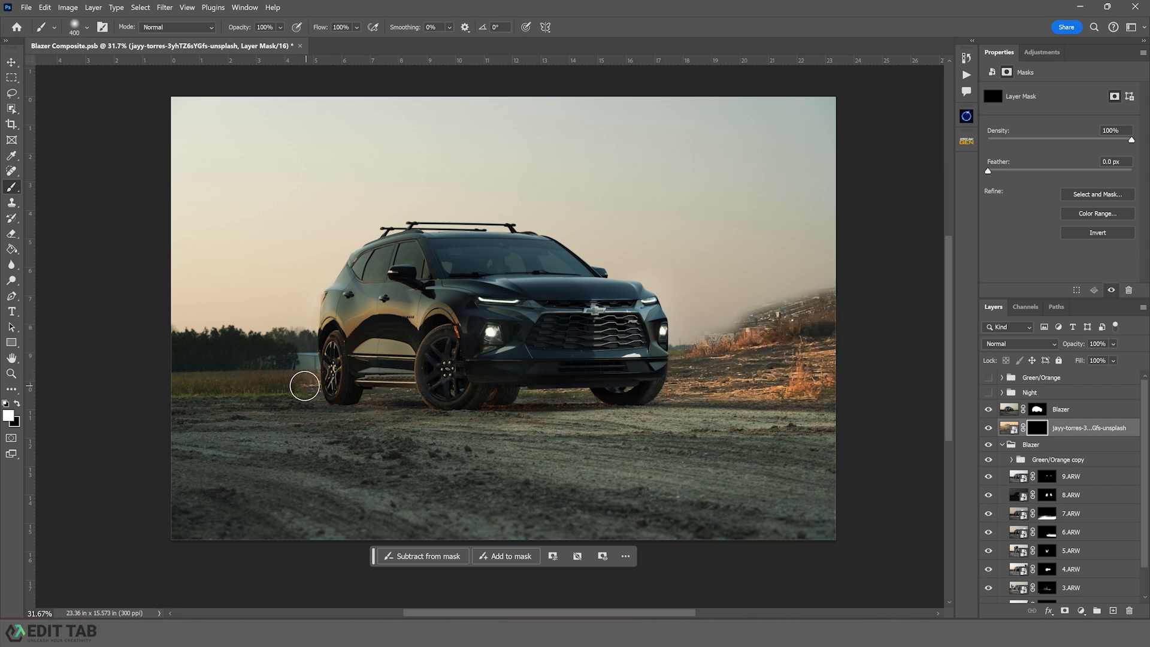
pyautogui.moveTo(304, 387)
pyautogui.mouseDown()
pyautogui.moveTo(148, 384)
pyautogui.moveTo(343, 380)
pyautogui.moveTo(195, 369)
pyautogui.moveTo(254, 364)
pyautogui.moveTo(149, 377)
pyautogui.moveTo(315, 384)
pyautogui.moveTo(305, 379)
pyautogui.moveTo(322, 353)
pyautogui.moveTo(282, 334)
pyautogui.mouseUp()
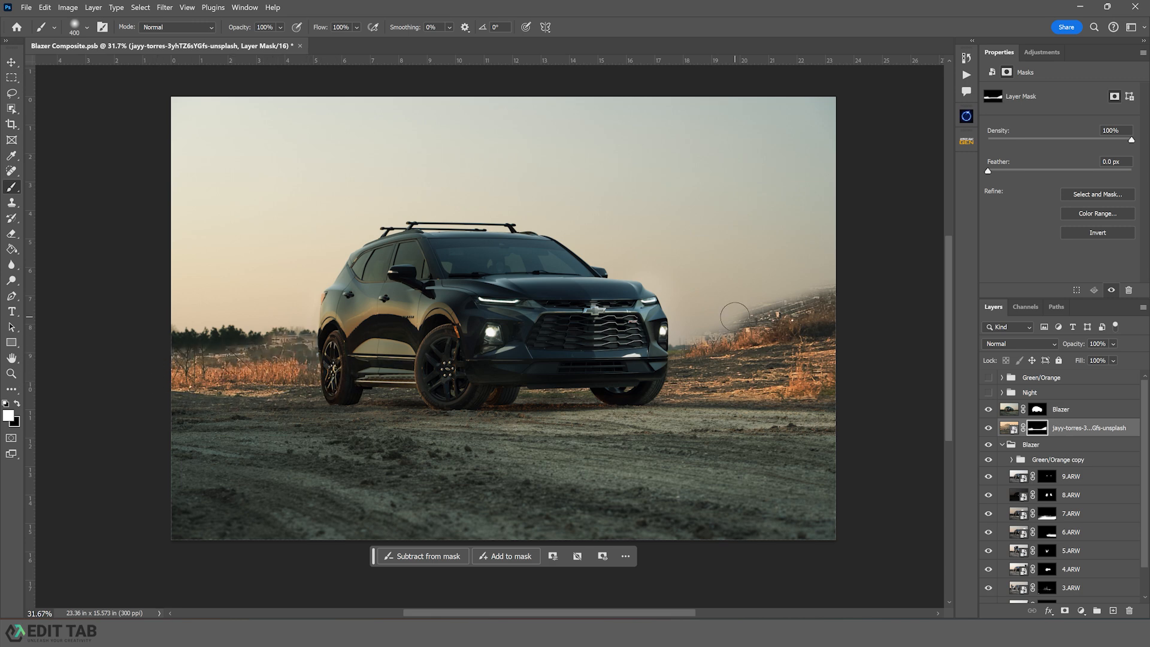
pyautogui.moveTo(724, 326)
pyautogui.mouseDown()
pyautogui.moveTo(669, 342)
pyautogui.moveTo(749, 303)
pyautogui.mouseUp()
# On the photo's mask, paint black over the ground edge beside the car's front and white over more of the hillside above it.
pyautogui.press('x')
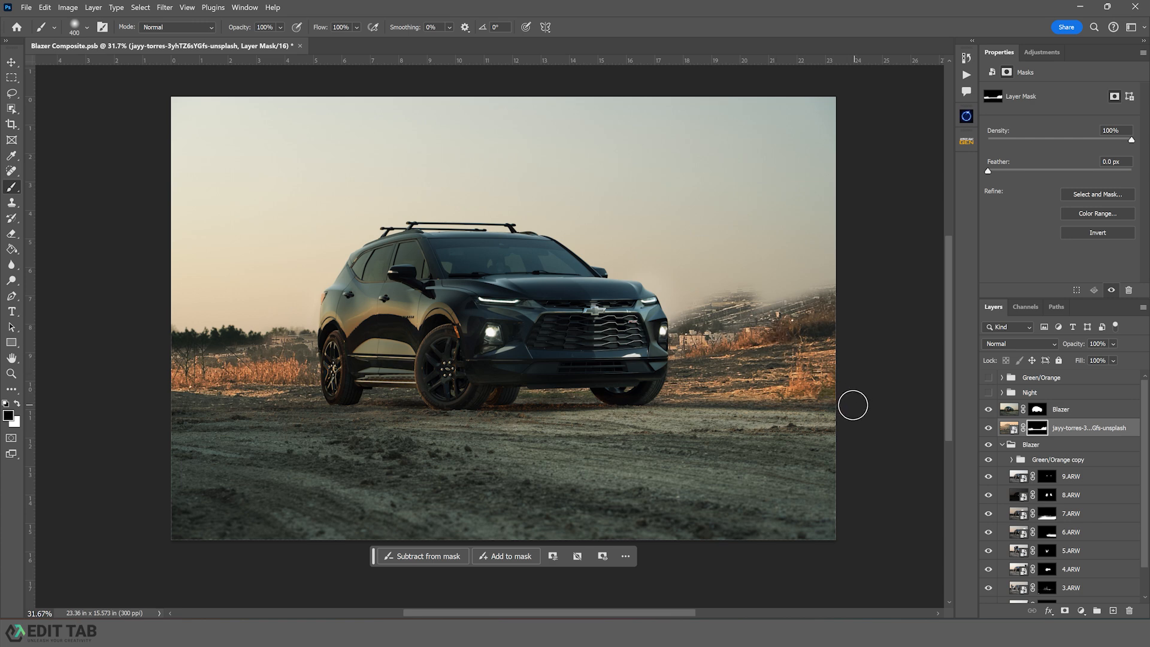
pyautogui.moveTo(852, 403)
pyautogui.mouseDown()
pyautogui.moveTo(750, 411)
pyautogui.moveTo(850, 383)
pyautogui.moveTo(786, 404)
pyautogui.moveTo(793, 398)
pyautogui.moveTo(692, 419)
pyautogui.mouseUp()
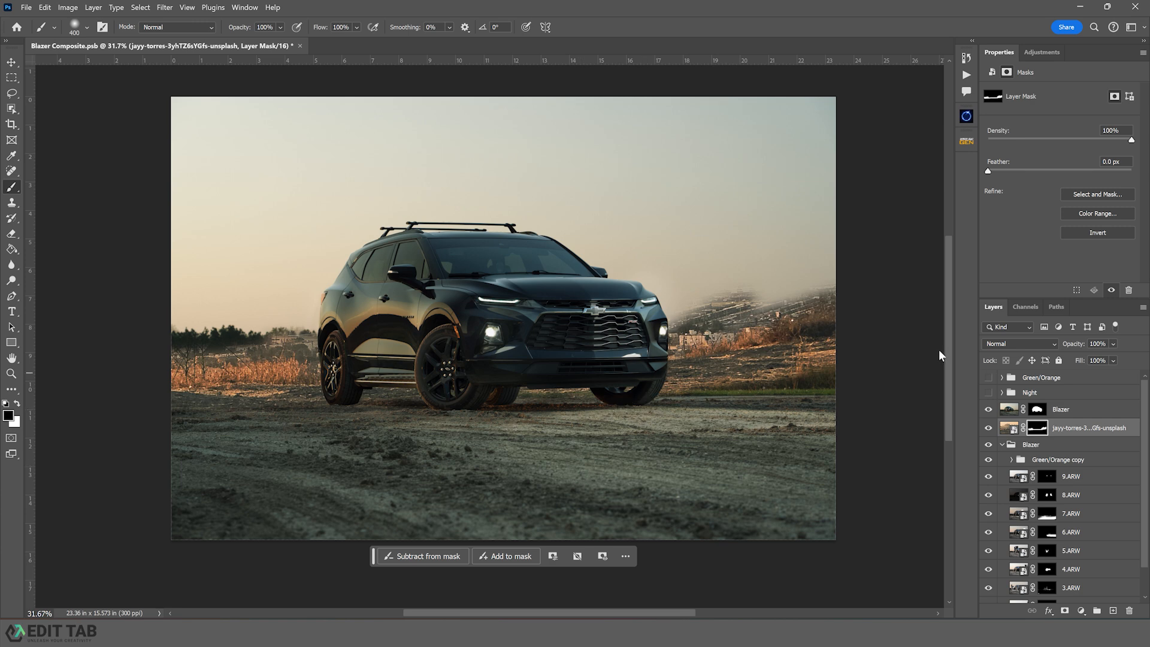
pyautogui.press('x')
pyautogui.moveTo(868, 297)
pyautogui.mouseDown()
pyautogui.moveTo(782, 298)
pyautogui.moveTo(656, 327)
pyautogui.moveTo(689, 330)
pyautogui.mouseUp()
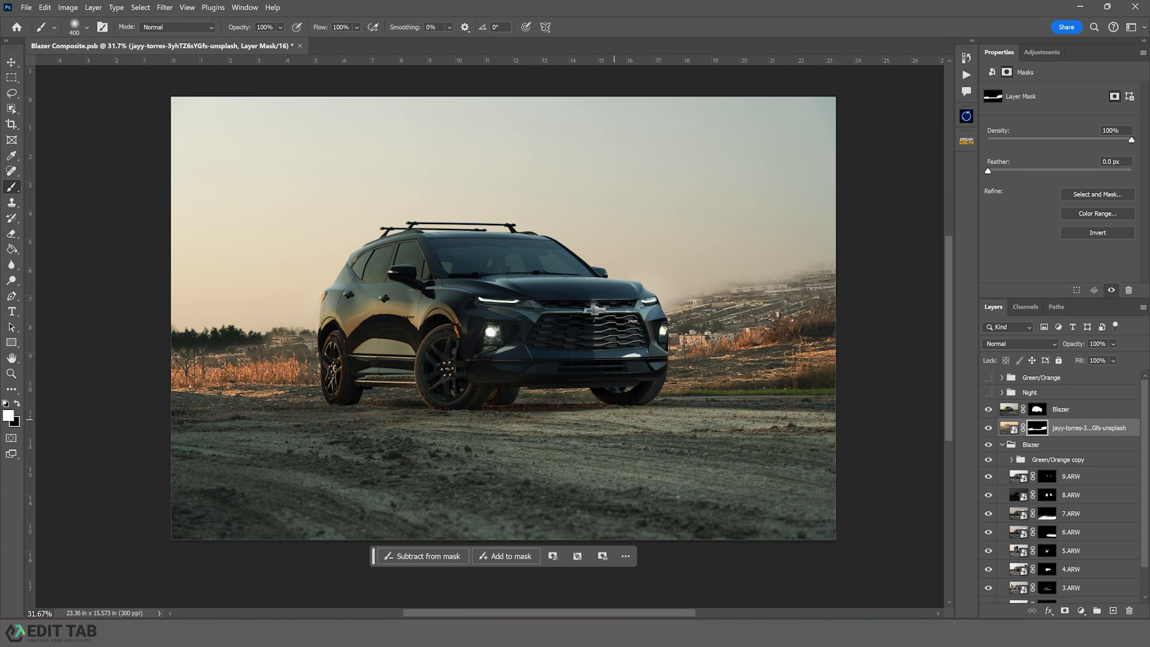
# Place the hilltop city-sunset photo from the Blazer Composite Tutorial folder and move its layer below the dry-grass photo.
pyautogui.click(640, 575)
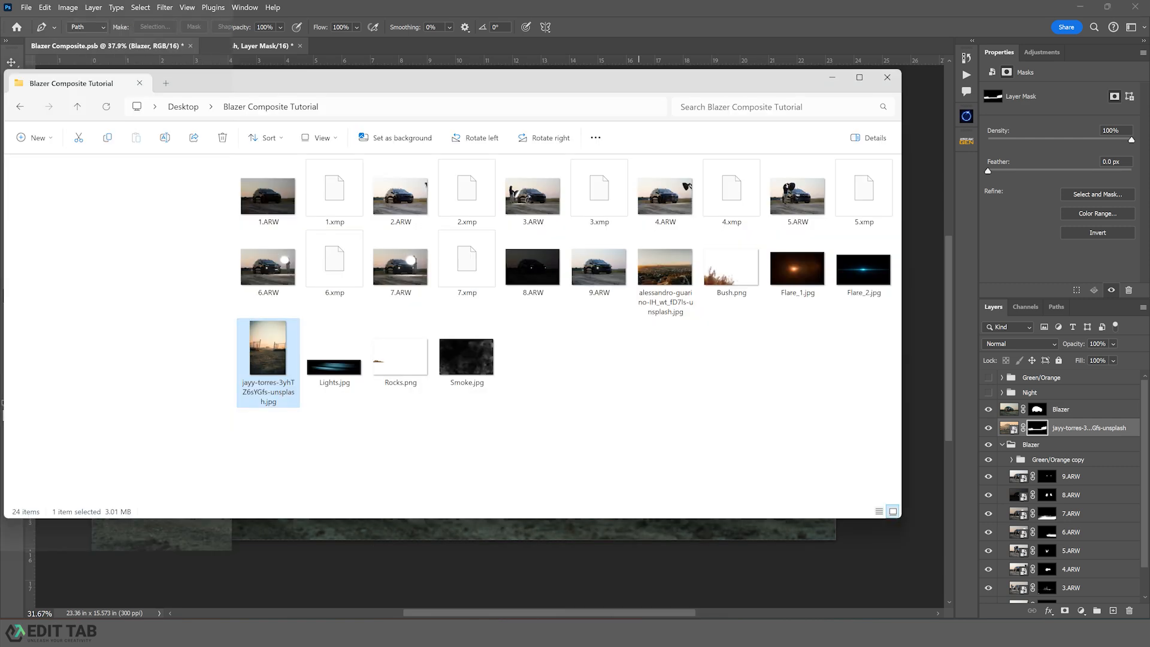
pyautogui.click(665, 290)
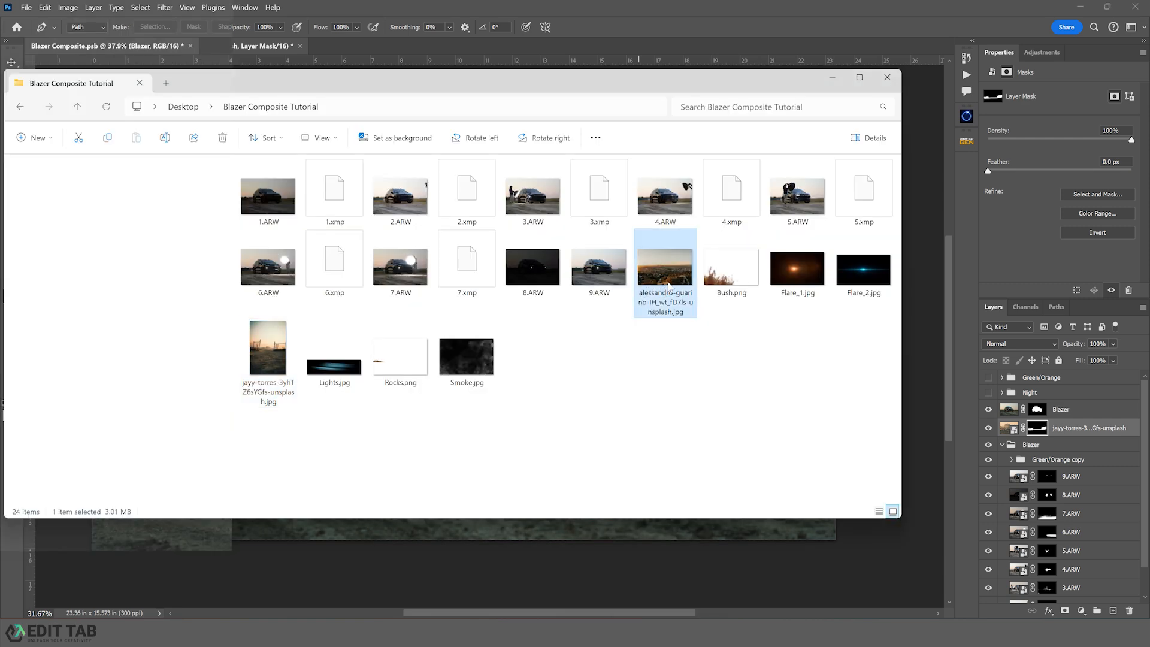
pyautogui.moveTo(666, 286); pyautogui.dragTo(602, 539)
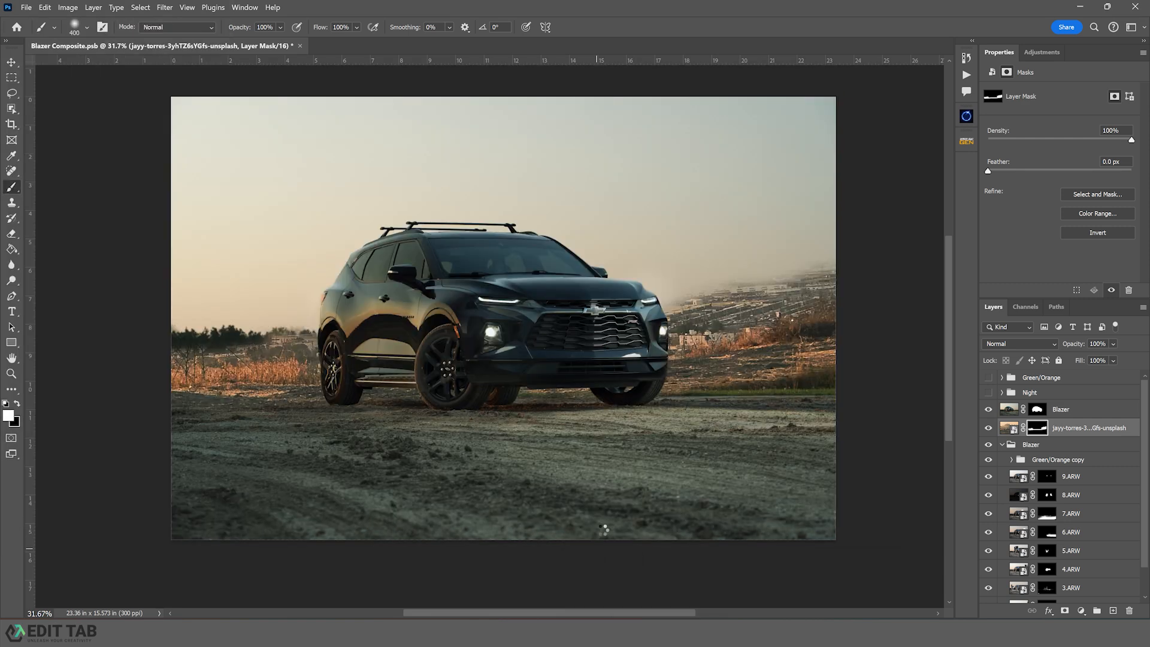
pyautogui.moveTo(603, 529); pyautogui.dragTo(603, 532)
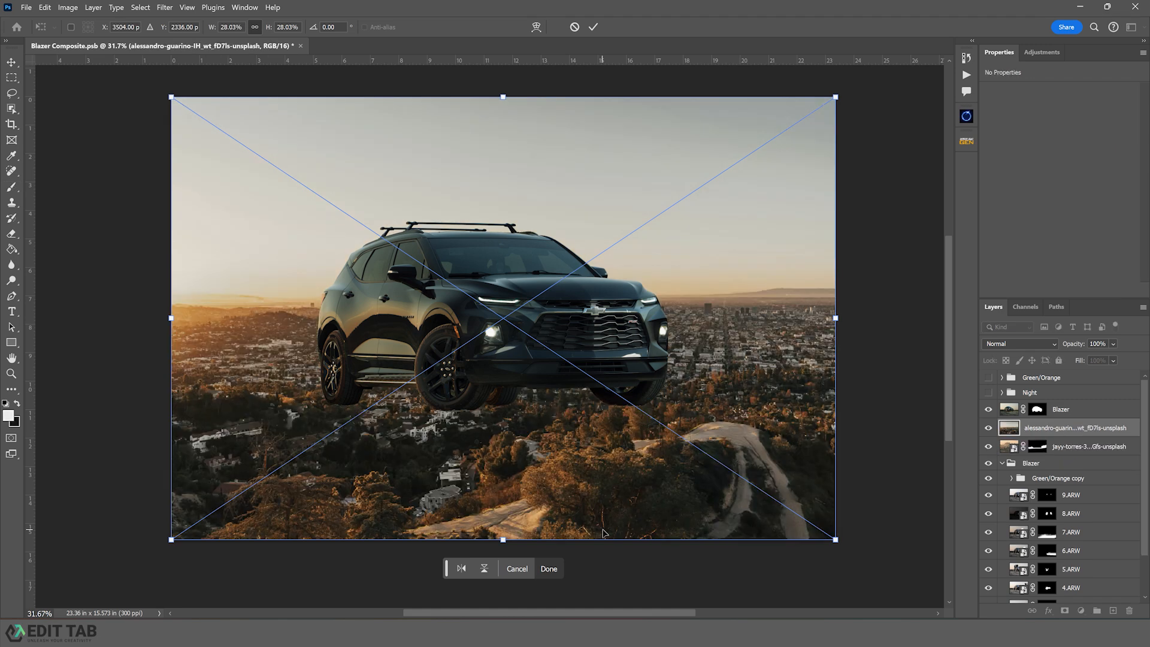
pyautogui.moveTo(1058, 434); pyautogui.dragTo(1055, 460)
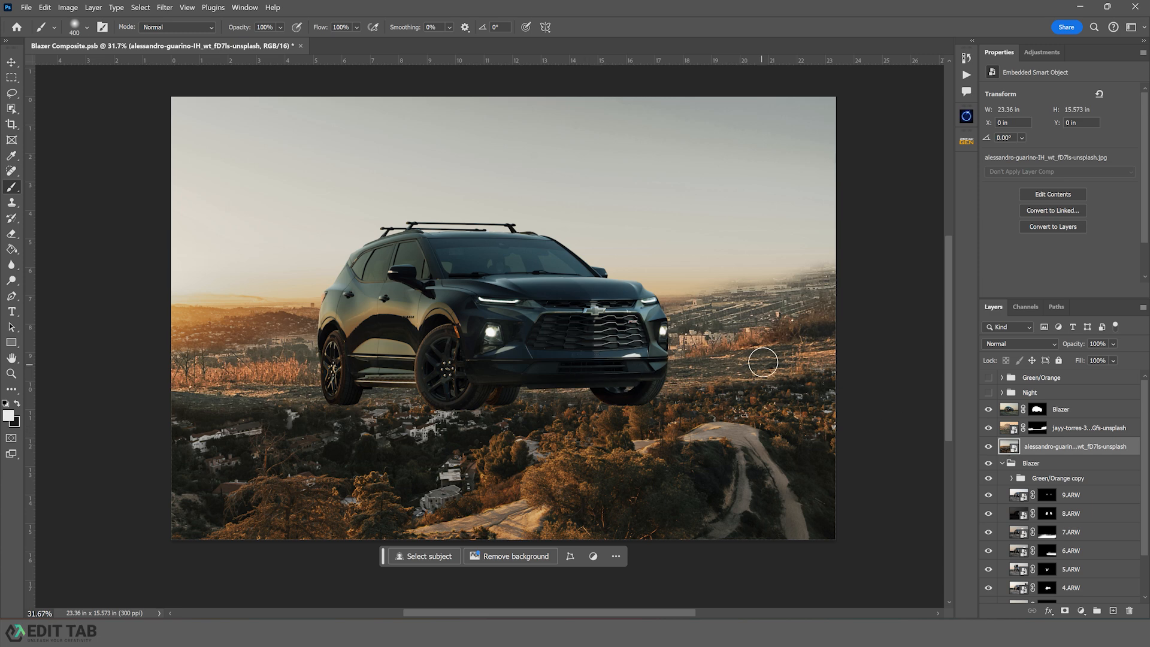
# On the dry-grass photo's mask, paint black over the town above the hillside and the grass edge behind the car's rear.
pyautogui.click(1037, 429)
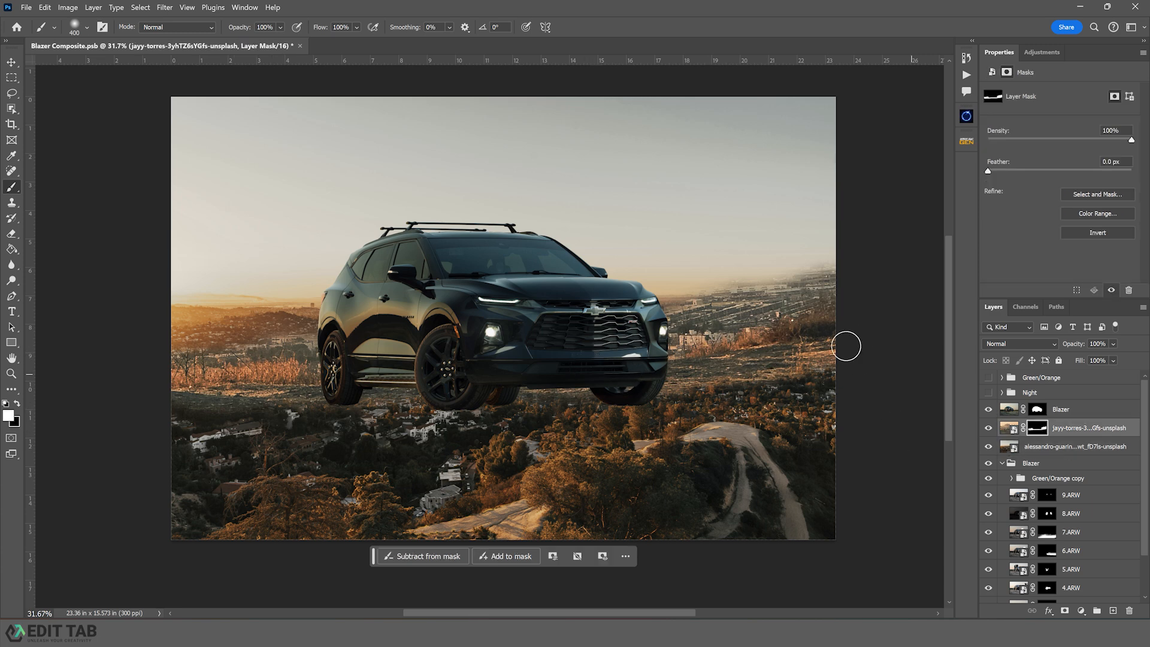
pyautogui.press('x')
pyautogui.moveTo(819, 266)
pyautogui.mouseDown()
pyautogui.moveTo(792, 283)
pyautogui.moveTo(827, 273)
pyautogui.moveTo(701, 323)
pyautogui.moveTo(769, 268)
pyautogui.moveTo(672, 312)
pyautogui.moveTo(775, 280)
pyautogui.moveTo(730, 294)
pyautogui.mouseUp()
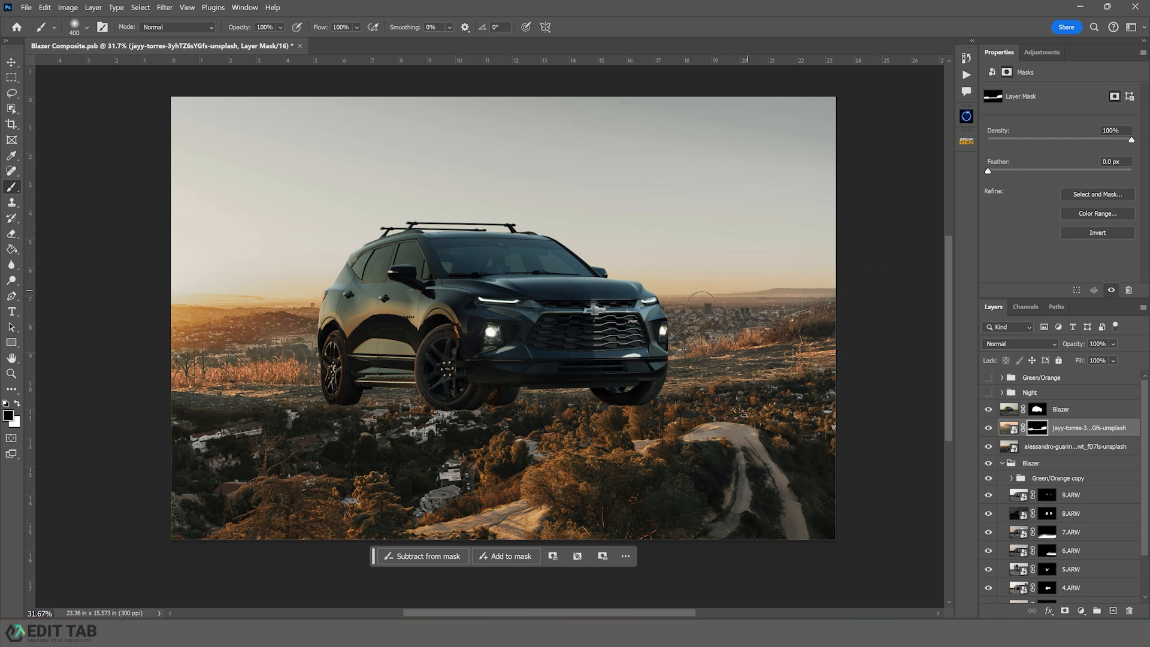
pyautogui.moveTo(323, 348)
pyautogui.mouseDown()
pyautogui.moveTo(211, 348)
pyautogui.moveTo(336, 348)
pyautogui.mouseUp()
# Scale the city-sunset photo to about 50% and position it so the downtown skyline stands beside the car's front.
pyautogui.click(11, 62)
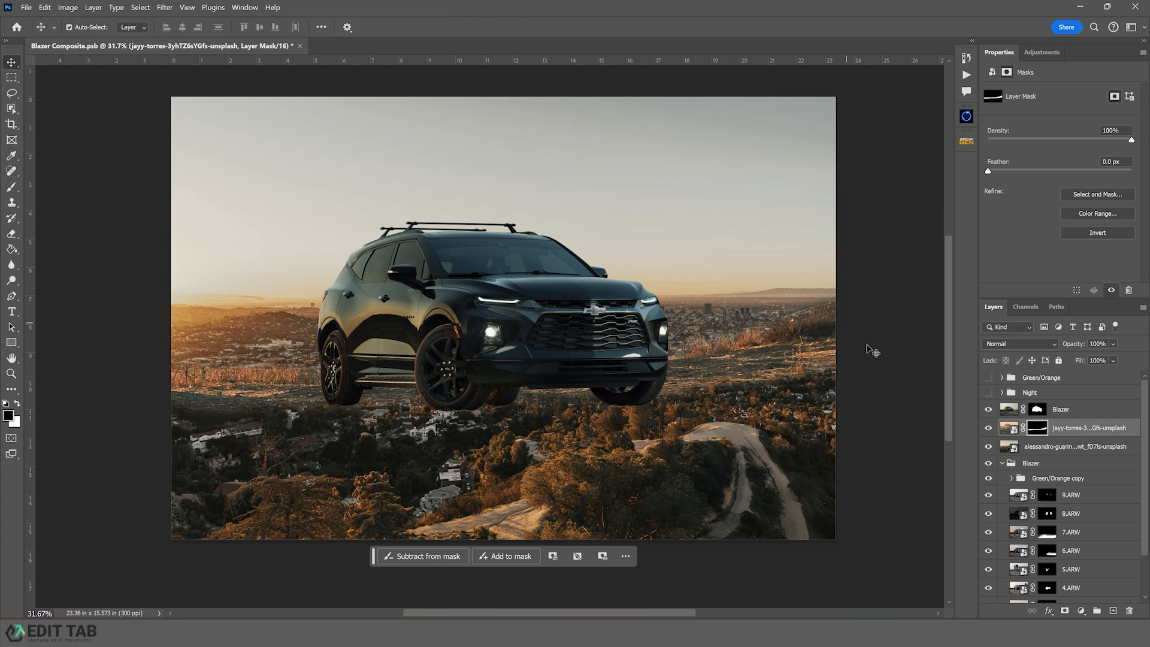
pyautogui.click(1032, 448)
pyautogui.hotkey('ctrl', 't')
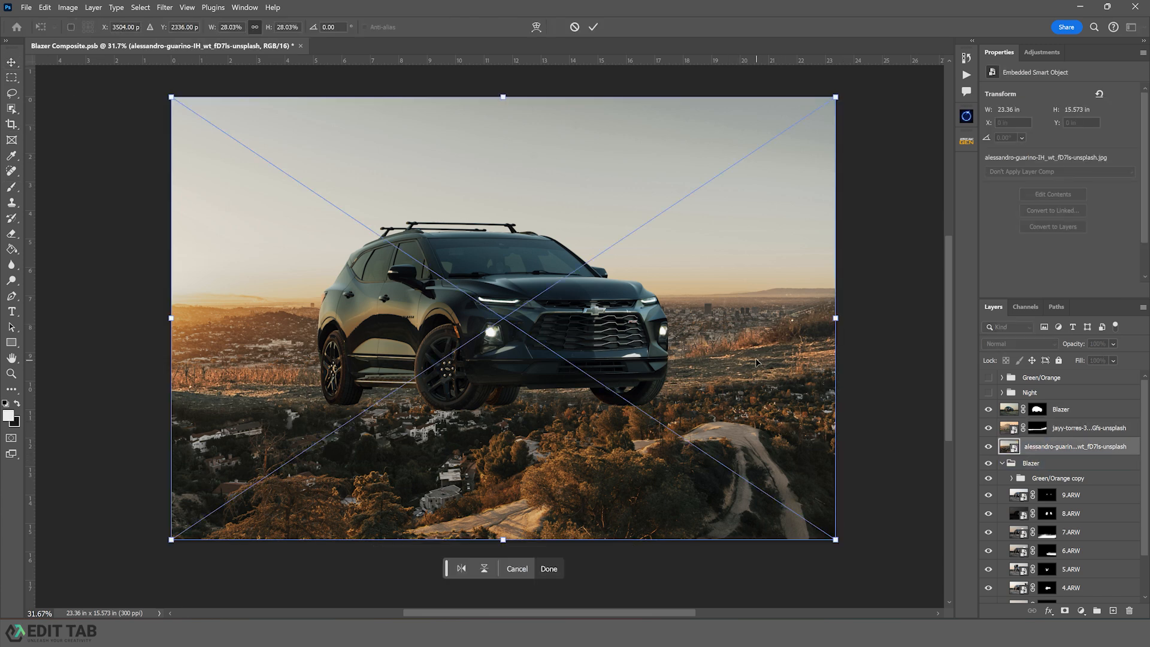
pyautogui.moveTo(682, 328); pyautogui.dragTo(906, 313)
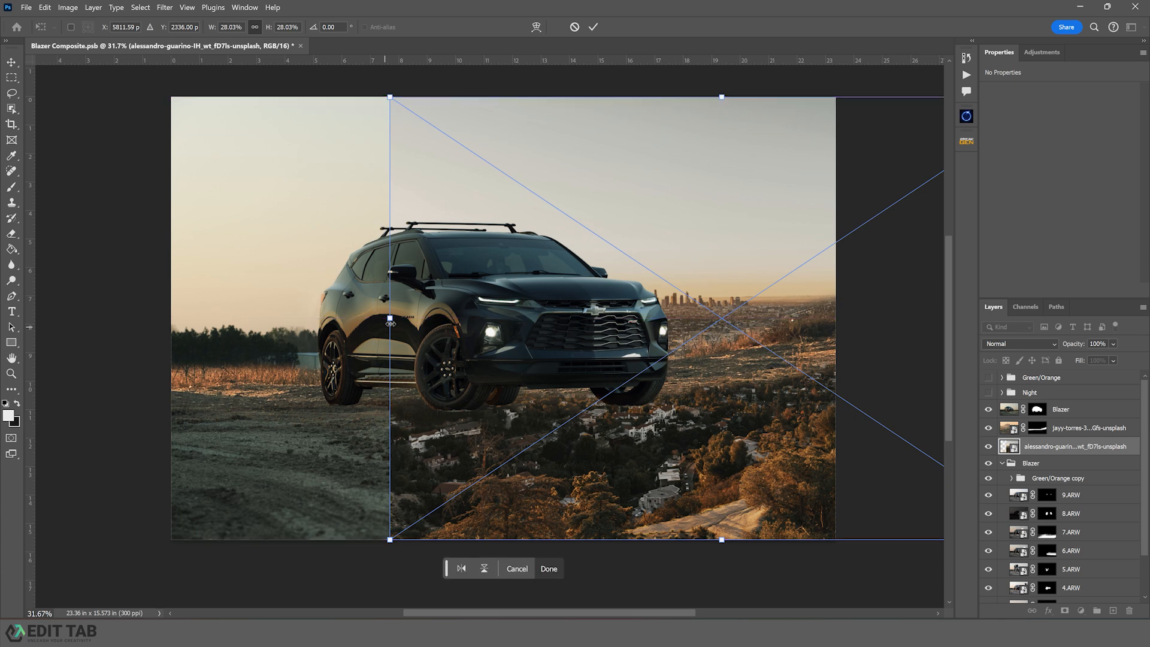
pyautogui.moveTo(393, 320); pyautogui.dragTo(154, 315)
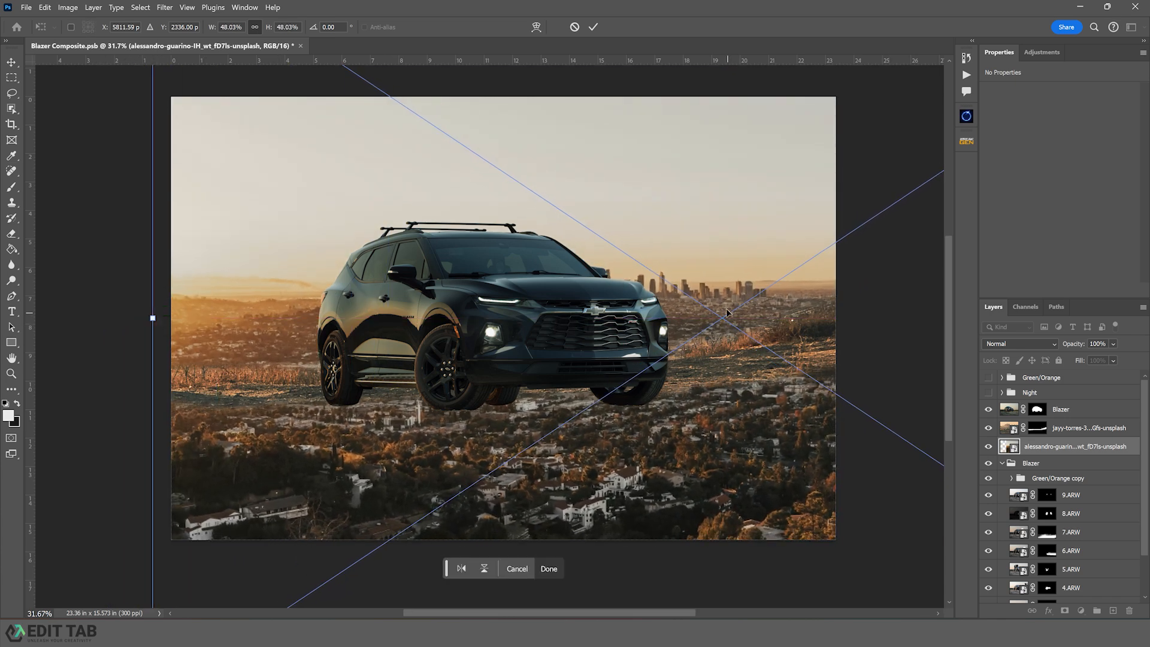
pyautogui.moveTo(726, 310); pyautogui.dragTo(753, 321)
pyautogui.moveTo(168, 345); pyautogui.dragTo(125, 345)
pyautogui.moveTo(702, 324); pyautogui.dragTo(745, 321)
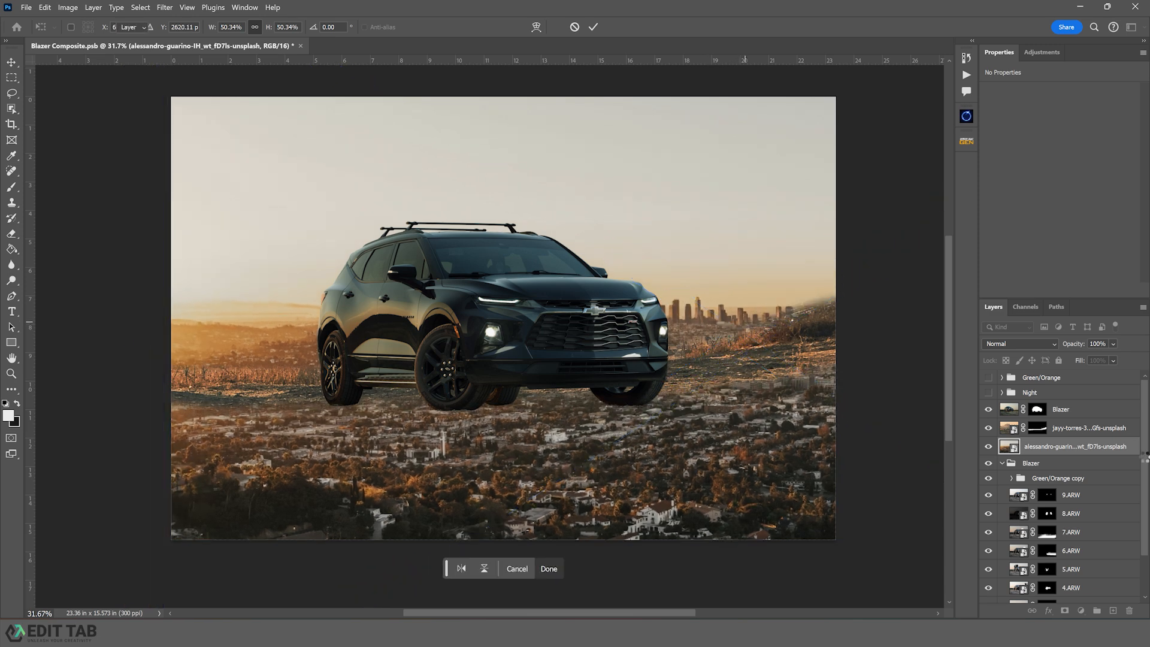
pyautogui.press('Return')
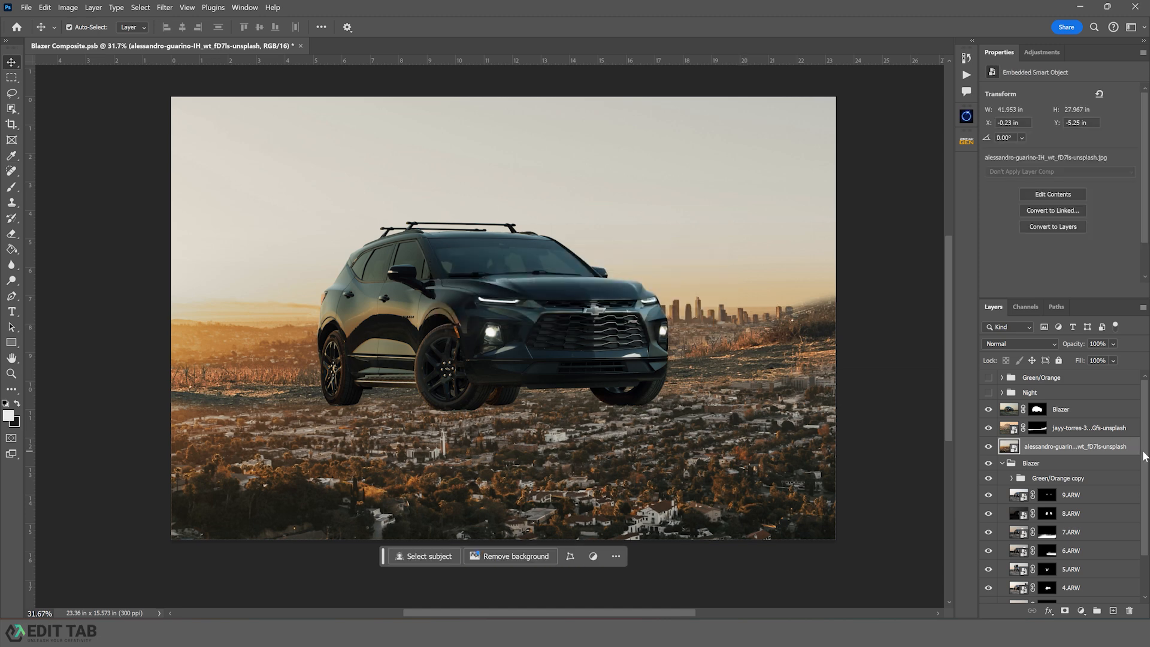
# Hide the city-sunset photo with a black layer mask and enlarge the brush to 1100 px.
pyautogui.click(1064, 610)
pyautogui.press('b')
pyautogui.press('x')
pyautogui.hotkey('ctrl', 'i')
pyautogui.press(']')
pyautogui.press(']')
pyautogui.press(']')
pyautogui.press(']')
pyautogui.press(']')
pyautogui.press(']')
pyautogui.press(']')
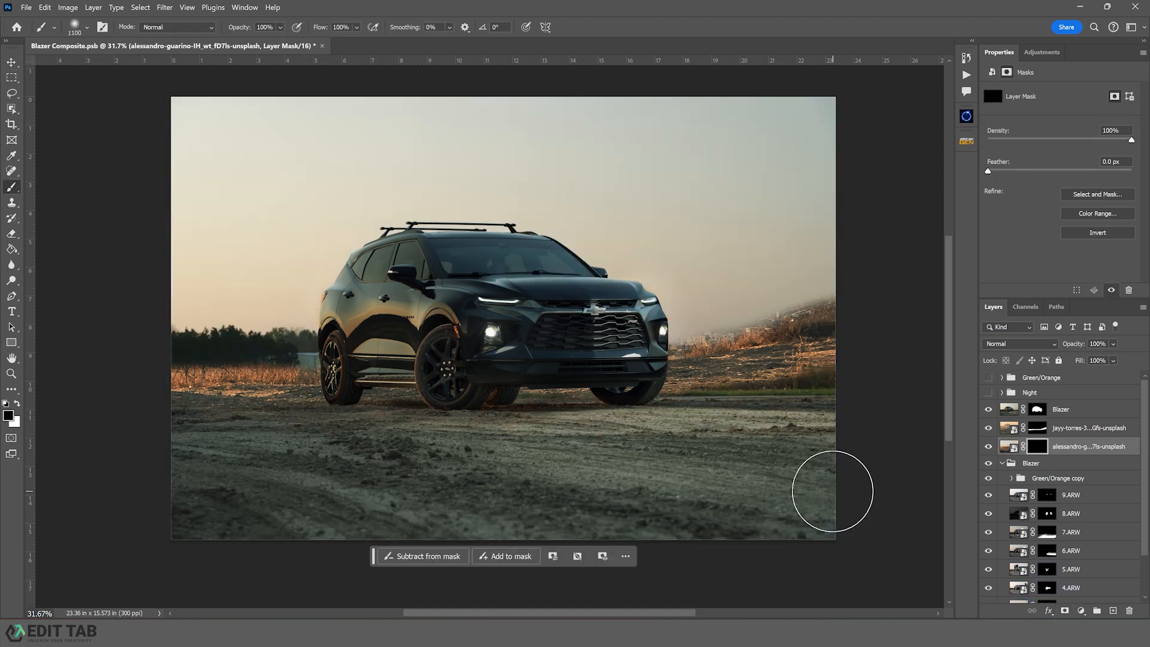
# Paint white on the city photo's mask to reveal its sky and skyline around the car, and reduce the brush to 400 px.
pyautogui.press('x')
pyautogui.moveTo(821, 143)
pyautogui.mouseDown()
pyautogui.moveTo(902, 124)
pyautogui.moveTo(45, 112)
pyautogui.moveTo(872, 154)
pyautogui.moveTo(497, 202)
pyautogui.moveTo(3, 214)
pyautogui.moveTo(897, 266)
pyautogui.moveTo(298, 278)
pyautogui.moveTo(760, 293)
pyautogui.moveTo(759, 282)
pyautogui.moveTo(658, 323)
pyautogui.moveTo(778, 270)
pyautogui.moveTo(644, 336)
pyautogui.moveTo(284, 317)
pyautogui.moveTo(113, 330)
pyautogui.moveTo(446, 327)
pyautogui.moveTo(552, 291)
pyautogui.mouseUp()
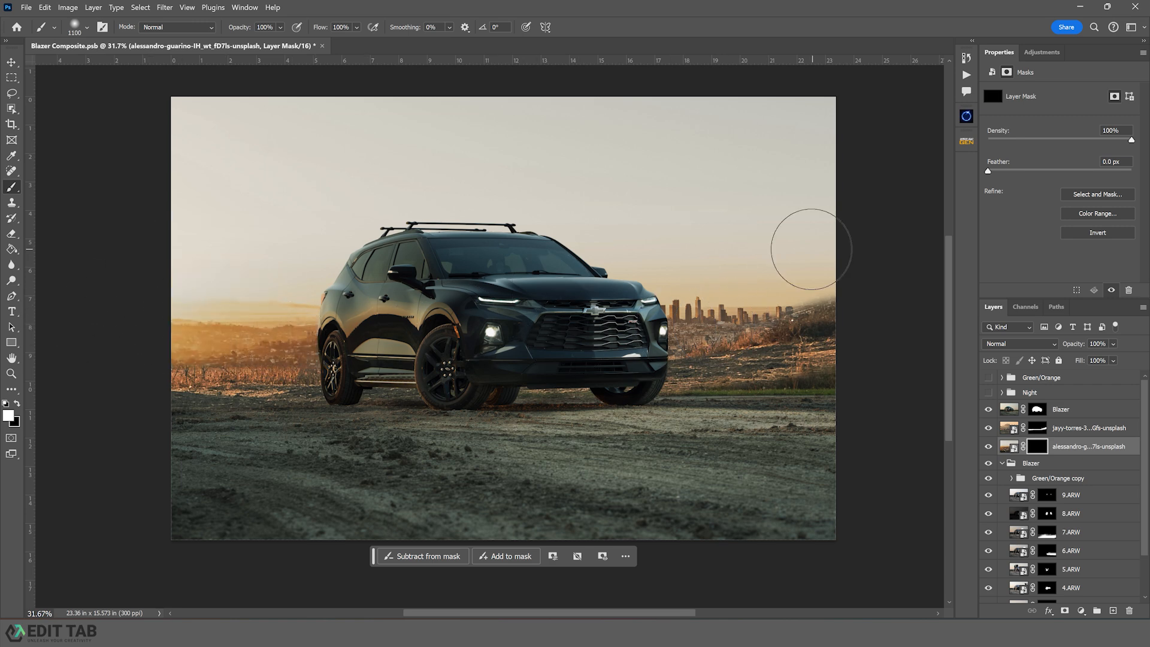
pyautogui.moveTo(761, 258)
pyautogui.mouseDown()
pyautogui.moveTo(828, 269)
pyautogui.moveTo(818, 306)
pyautogui.mouseUp()
pyautogui.press('[')
pyautogui.press('[')
pyautogui.press('[')
pyautogui.press('[')
pyautogui.press('[')
pyautogui.press('[')
pyautogui.press('[')
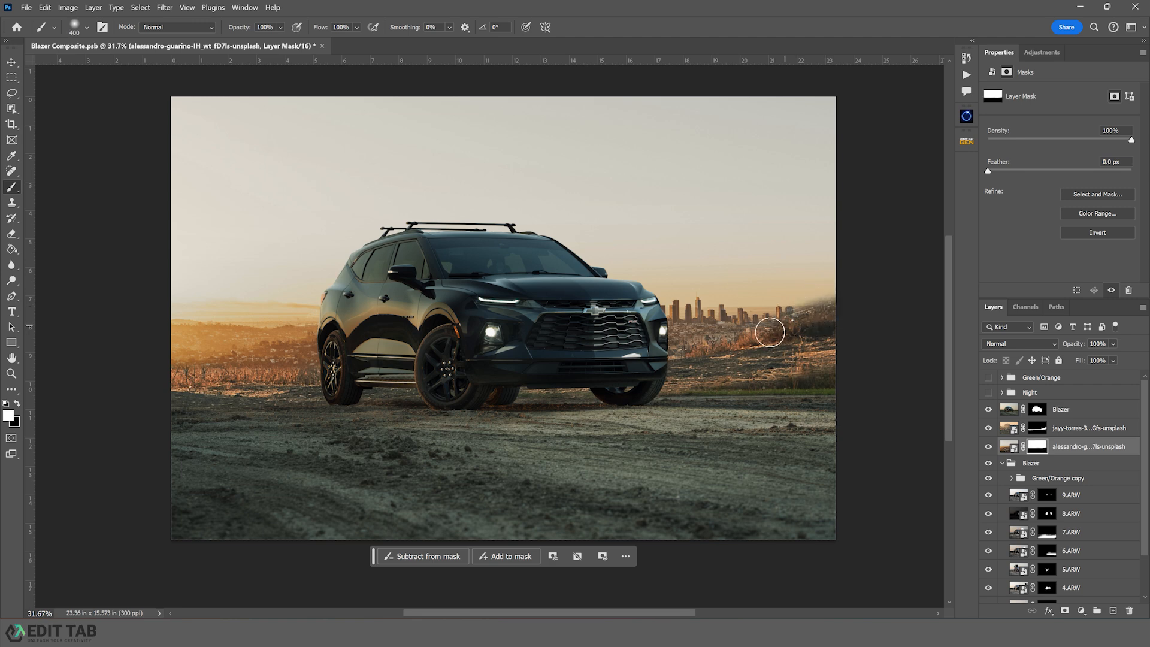
pyautogui.press('x')
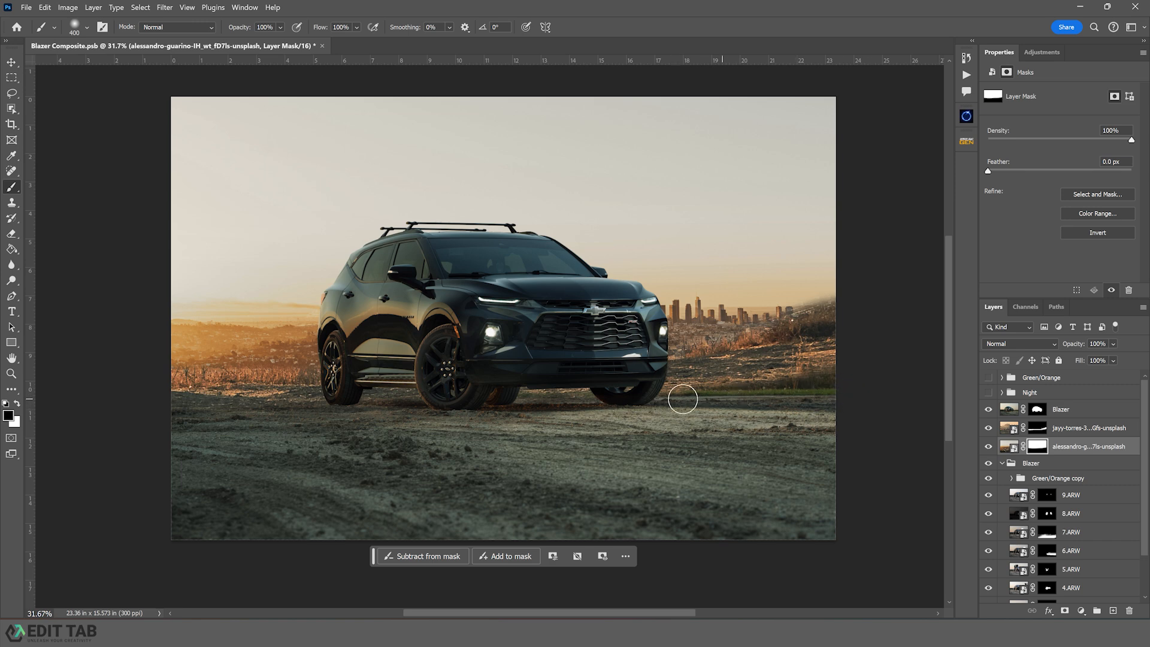
# Rotate the city-sunset photo by about -1.02° to adjust its horizon.
pyautogui.click(10, 62)
pyautogui.hotkey('ctrl', 't')
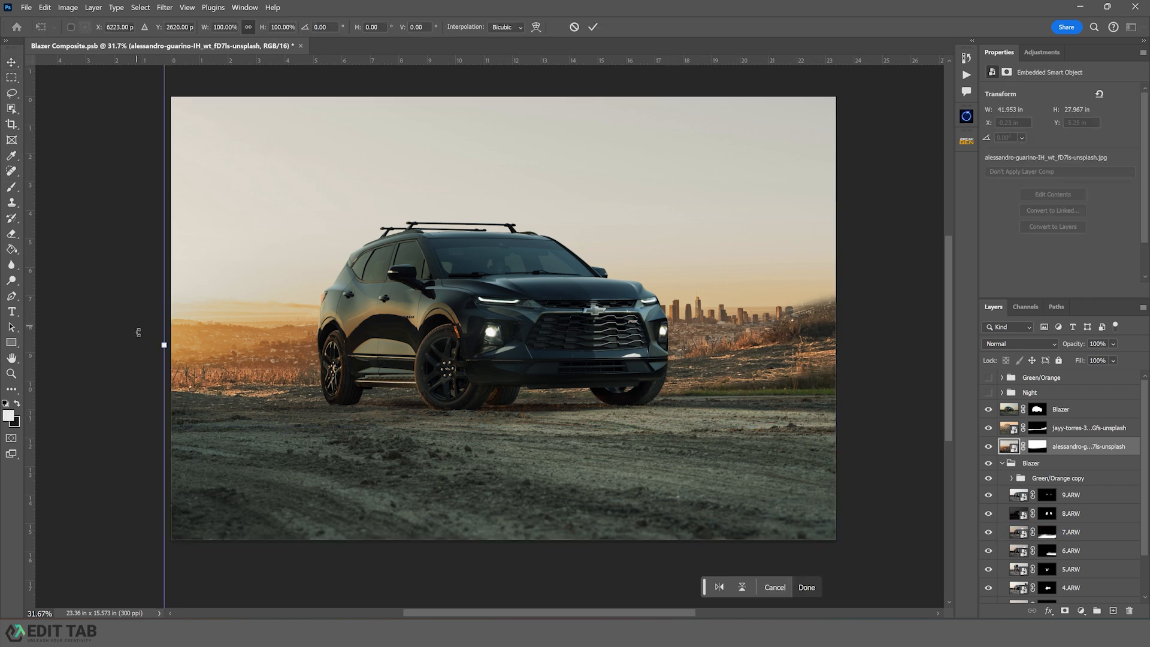
pyautogui.moveTo(138, 332); pyautogui.dragTo(138, 346)
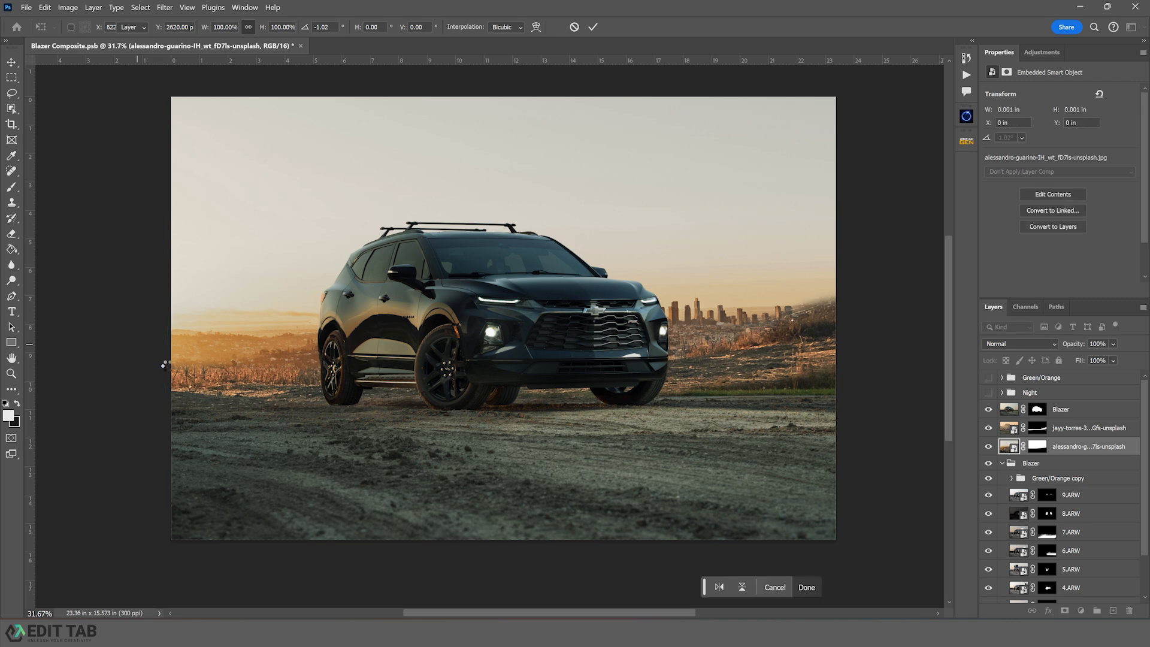
pyautogui.press('Return')
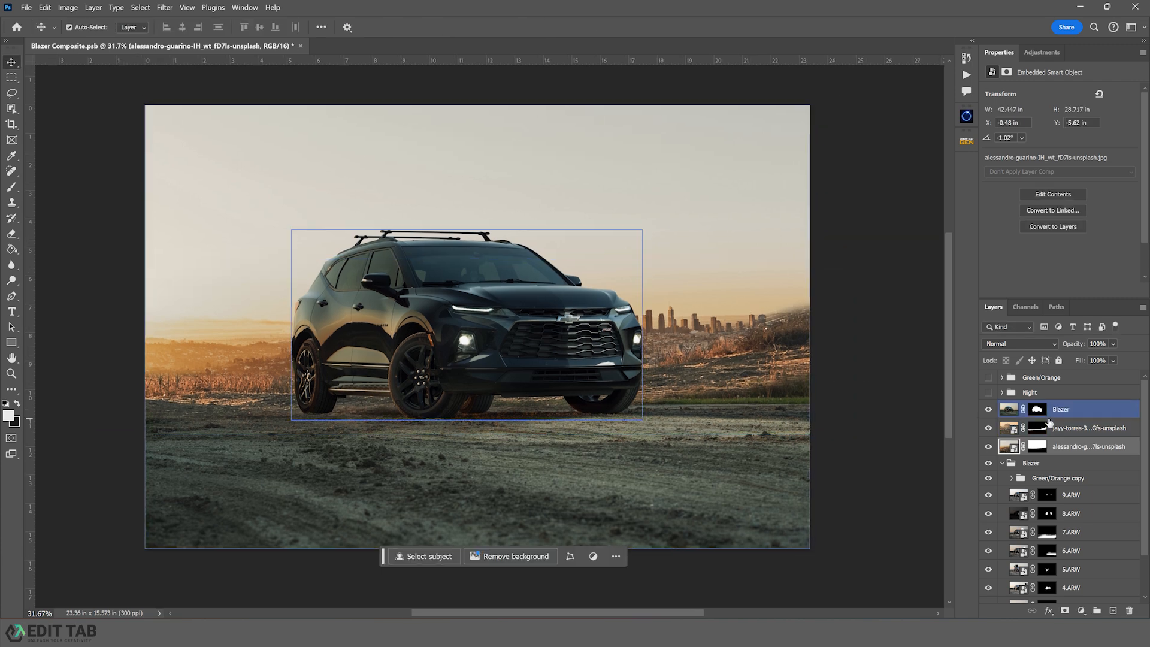
# Paint black with a 250 px brush on the dry-grass photo's mask along the hillside's upper edge beneath the skyline.
pyautogui.click(1037, 427)
pyautogui.press('b')
pyautogui.press('x')
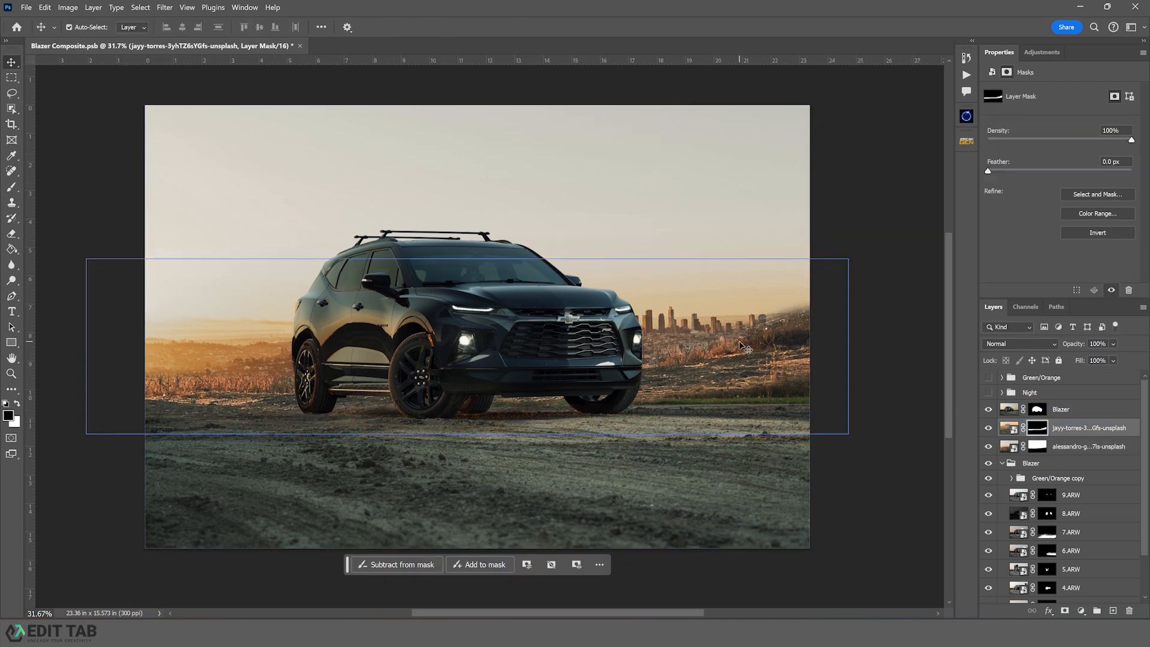
pyautogui.moveTo(744, 319)
pyautogui.mouseDown()
pyautogui.moveTo(792, 309)
pyautogui.moveTo(772, 300)
pyautogui.moveTo(808, 304)
pyautogui.moveTo(774, 312)
pyautogui.mouseUp()
pyautogui.press(']')
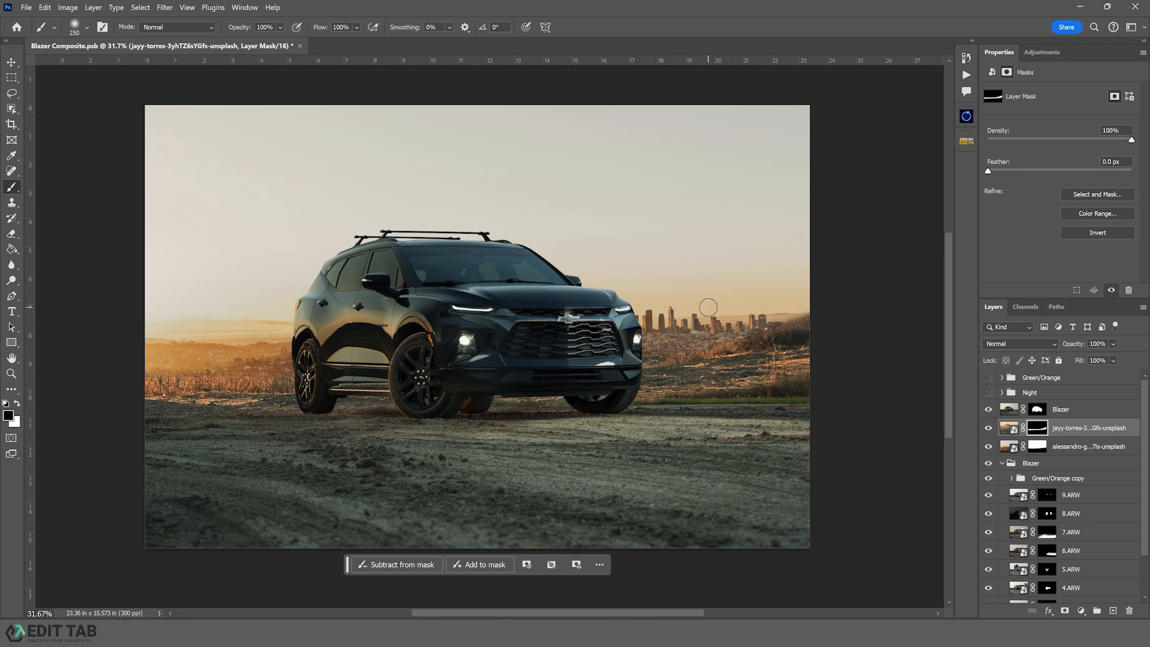
# Set the brush opacity to 15% and paint white on the dry-grass mask over the hillside's upper edge near the image border.
pyautogui.moveTo(272, 29); pyautogui.dragTo(177, 30)
pyautogui.write('15')
pyautogui.press('Return')
pyautogui.press('x')
pyautogui.moveTo(774, 324); pyautogui.dragTo(814, 303)
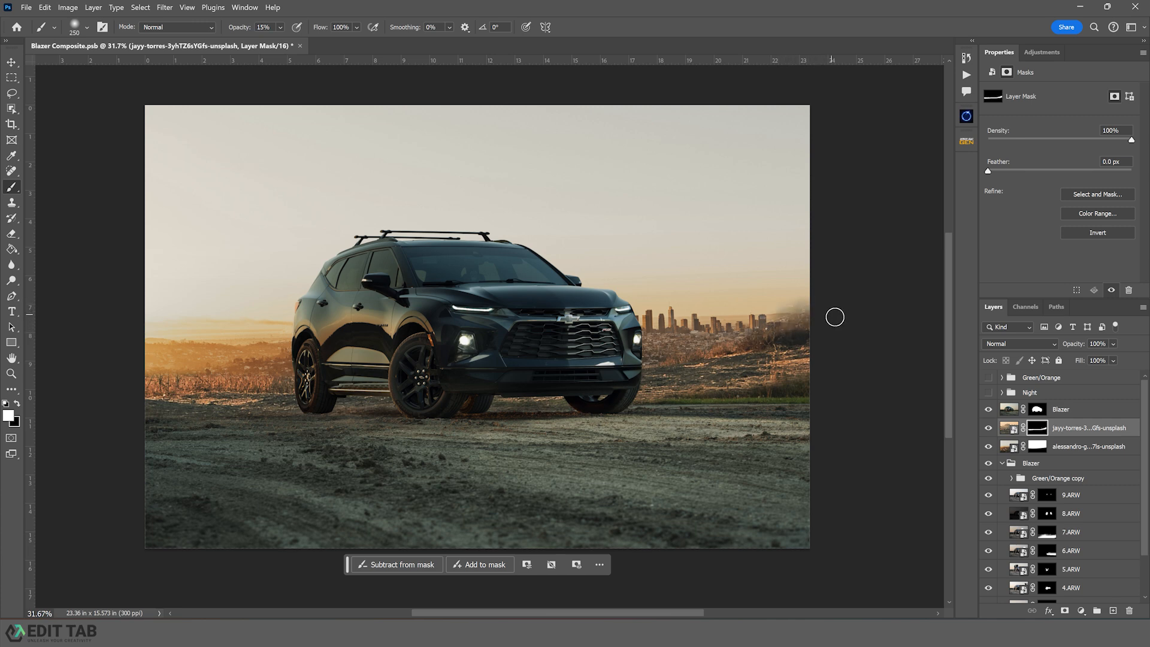
# Repaint the hillside's upper edge on the dry-grass mask at 100% brush opacity, and set the opacity to 15%.
pyautogui.click(281, 27)
pyautogui.moveTo(286, 43); pyautogui.dragTo(341, 43)
pyautogui.moveTo(804, 319)
pyautogui.mouseDown()
pyautogui.moveTo(778, 303)
pyautogui.moveTo(788, 290)
pyautogui.mouseUp()
pyautogui.press('x')
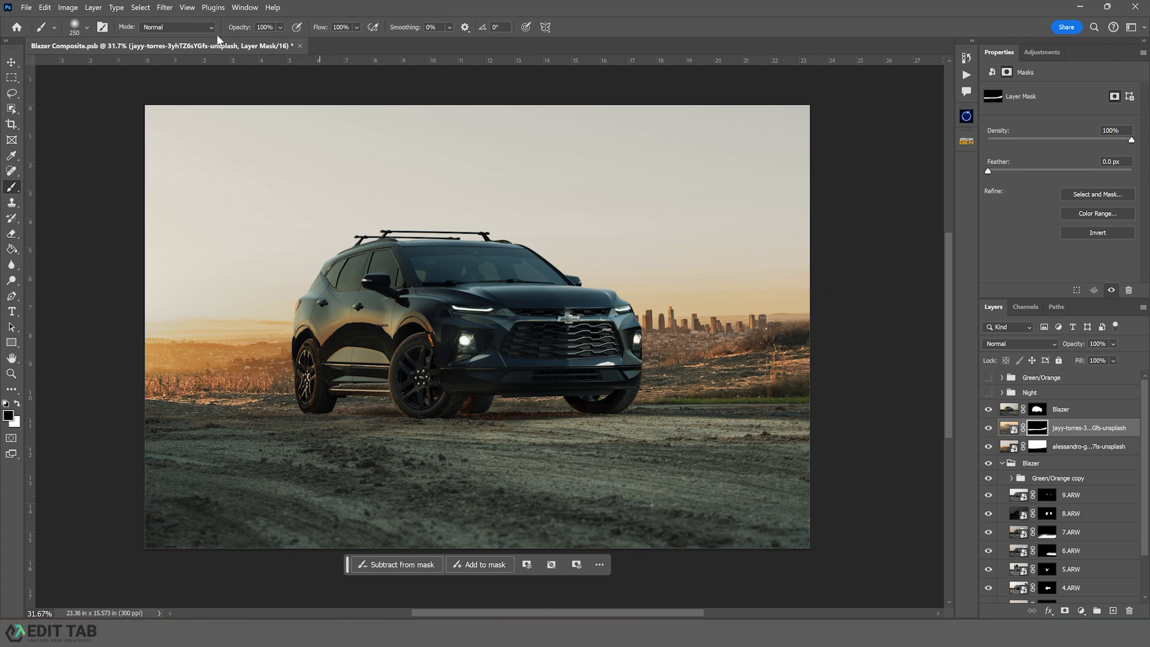
pyautogui.click(270, 27)
pyautogui.write('15')
pyautogui.press('Return')
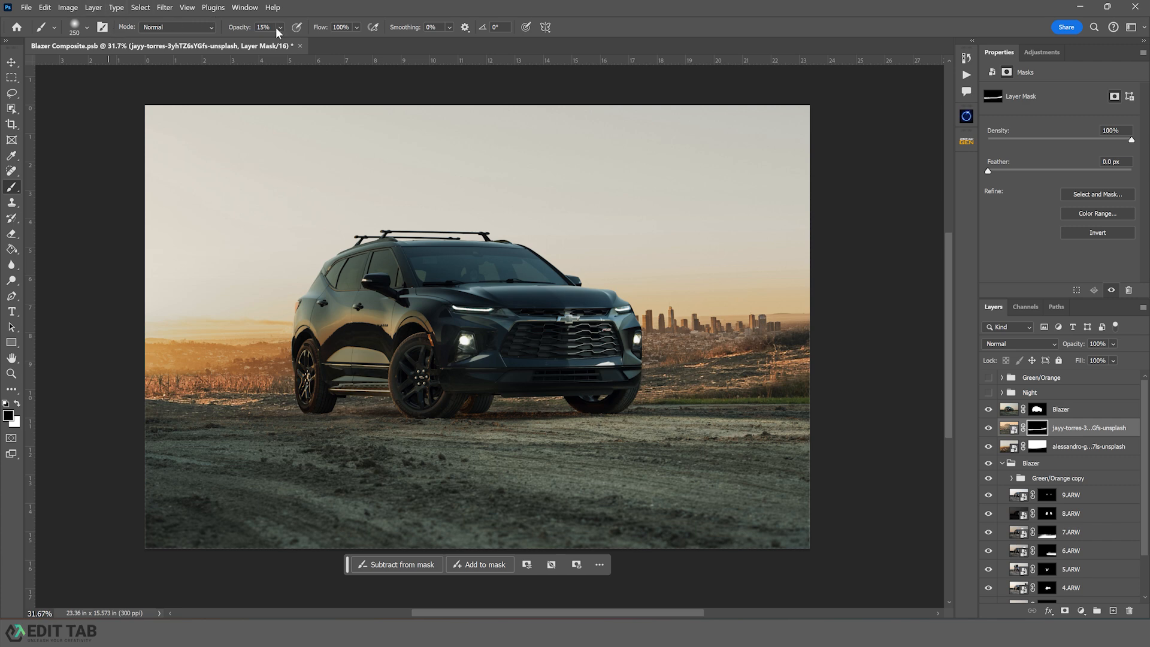
# Restore the brush to 100% opacity with a harder edge and paint black on the dry-grass mask beside the car's rear.
pyautogui.moveTo(279, 26); pyautogui.dragTo(372, 49)
pyautogui.click(86, 27)
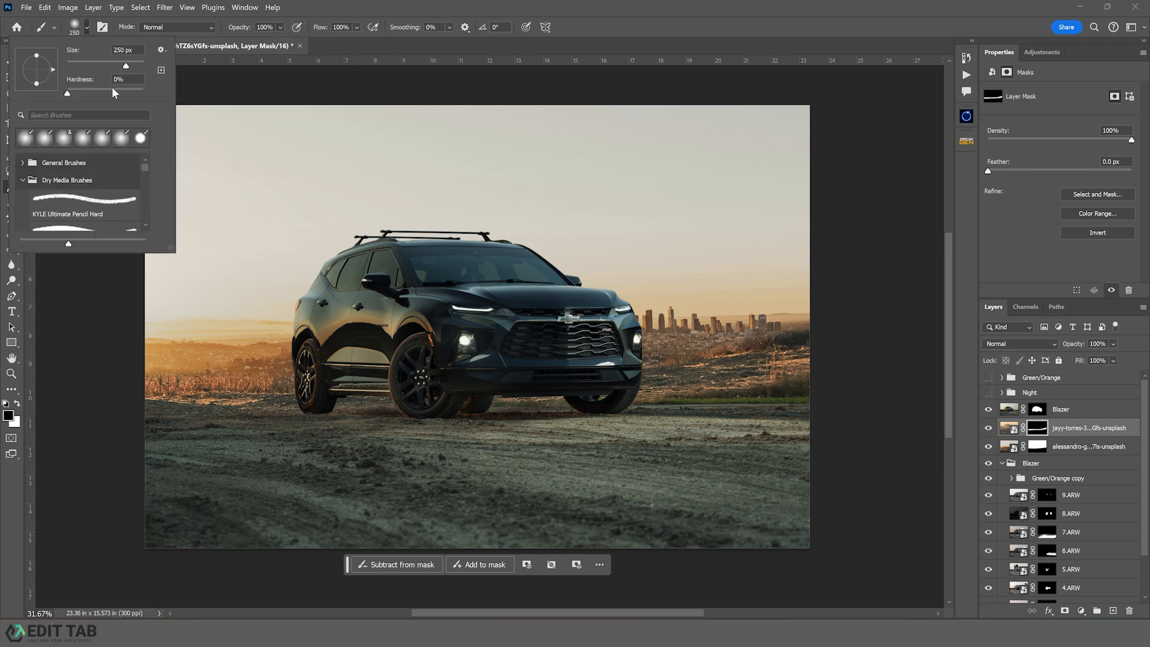
pyautogui.moveTo(292, 375)
pyautogui.mouseDown()
pyautogui.moveTo(149, 379)
pyautogui.moveTo(271, 378)
pyautogui.mouseUp()
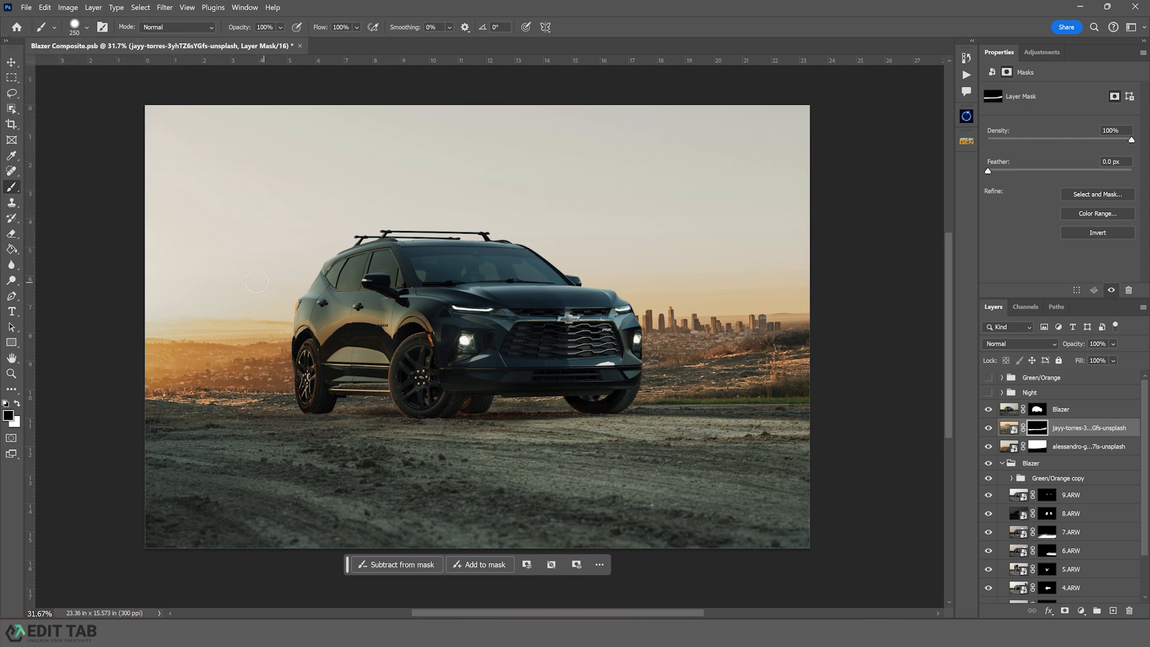
# Apply a Gaussian Blur with a 4-pixel radius to the city-sunset photo.
pyautogui.click(11, 62)
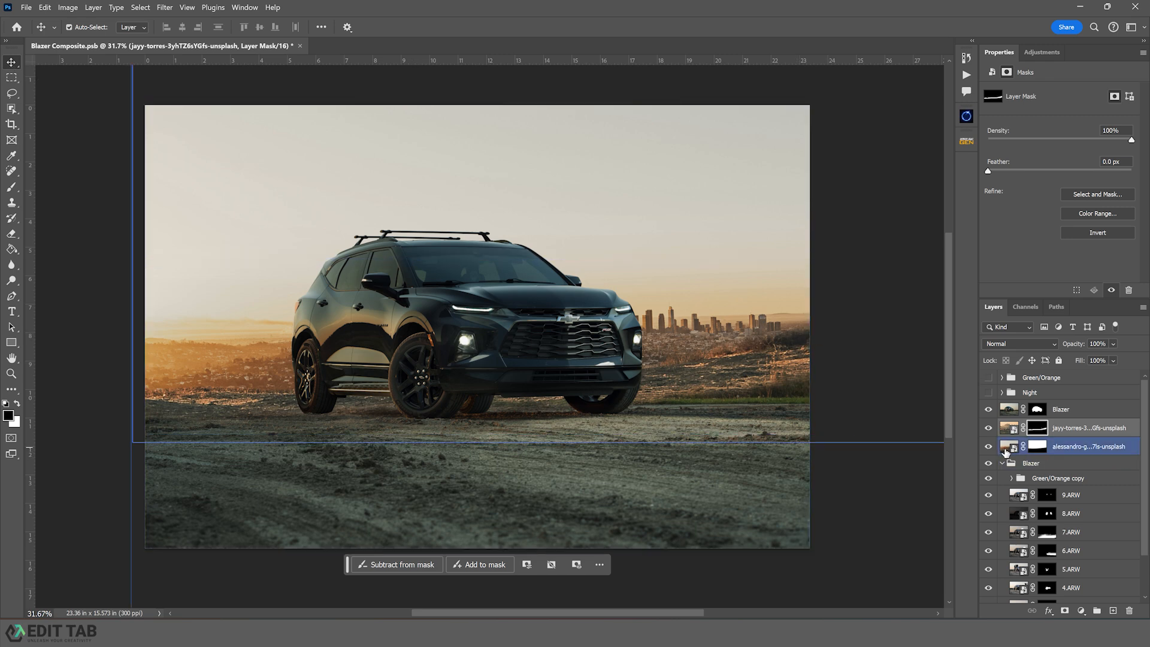
pyautogui.click(1006, 449)
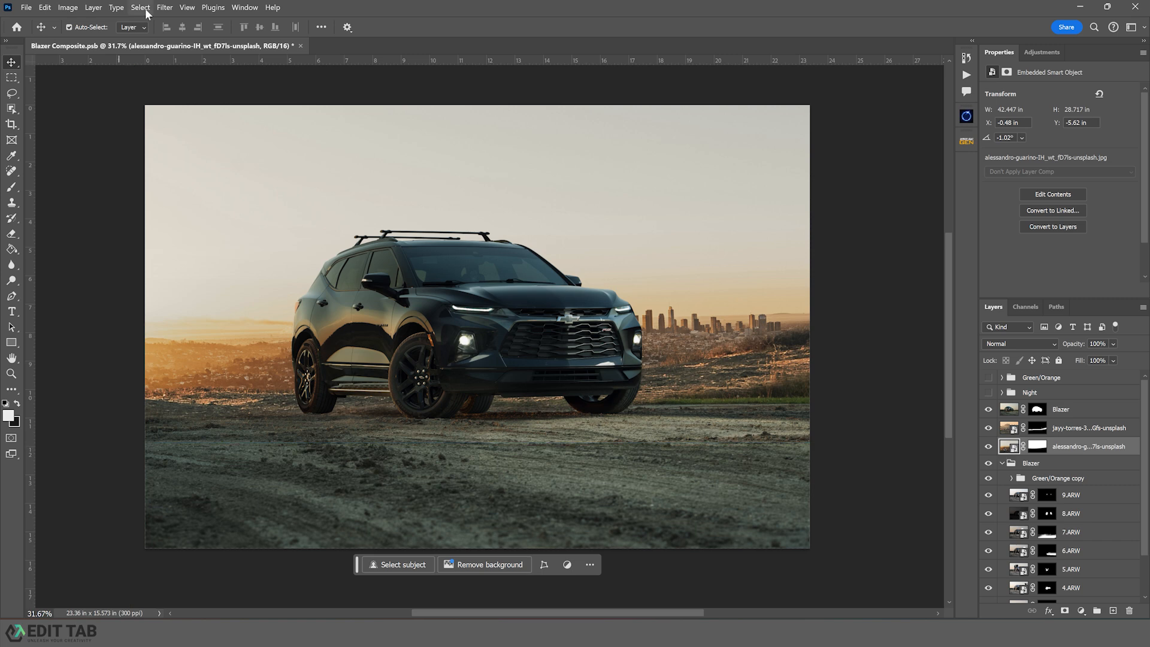
pyautogui.click(165, 8)
pyautogui.moveTo(254, 160)
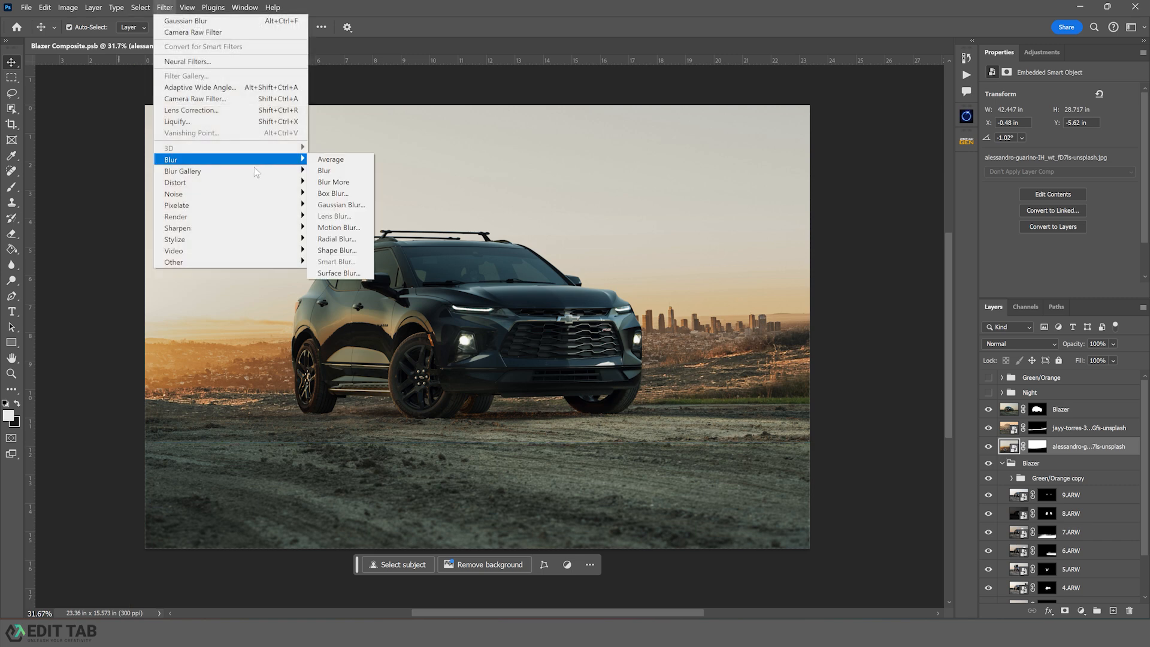
pyautogui.click(339, 204)
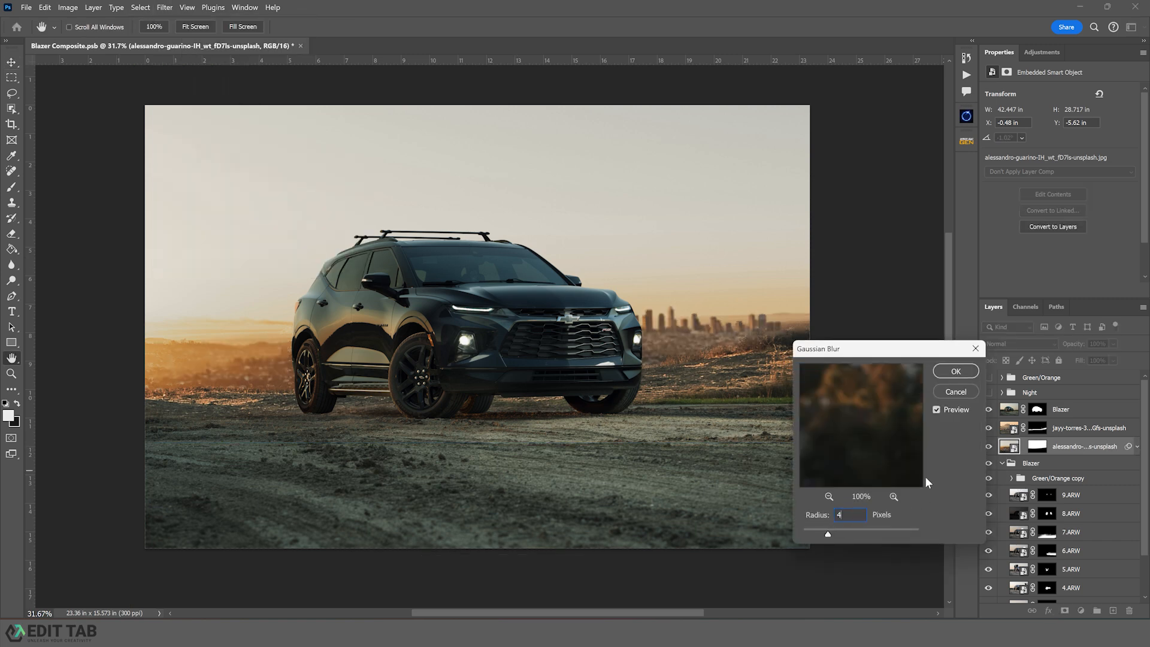
pyautogui.write('4')
pyautogui.click(956, 371)
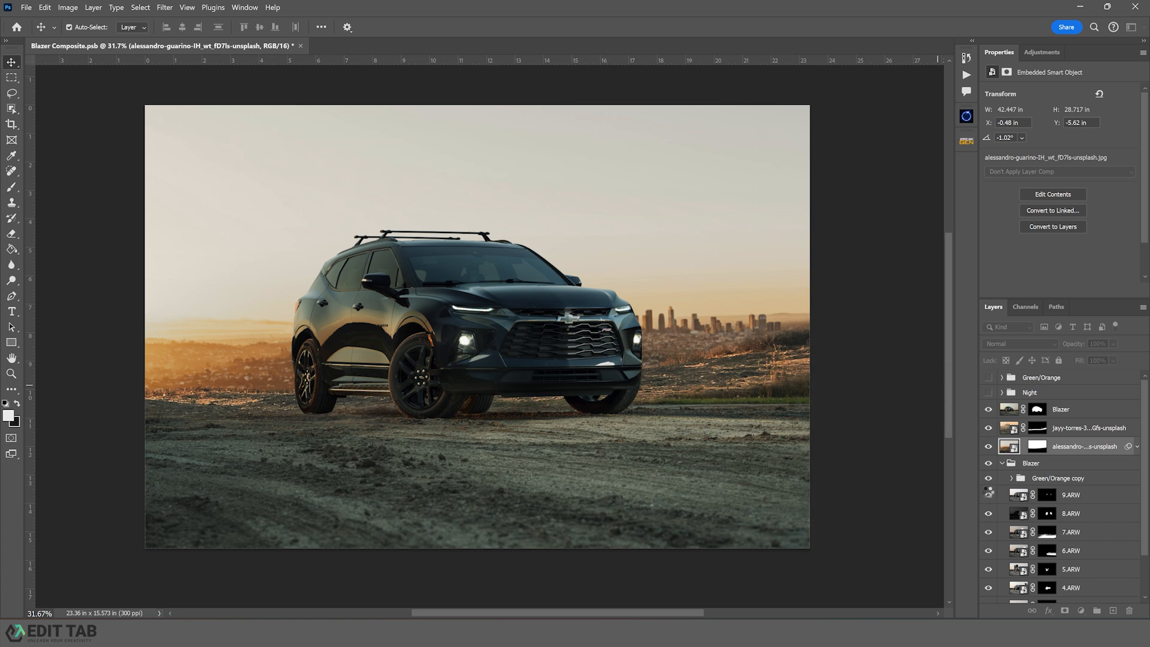
# Apply a Gaussian Blur with a 4-pixel radius to the dry-grass hillside photo.
pyautogui.click(1072, 427)
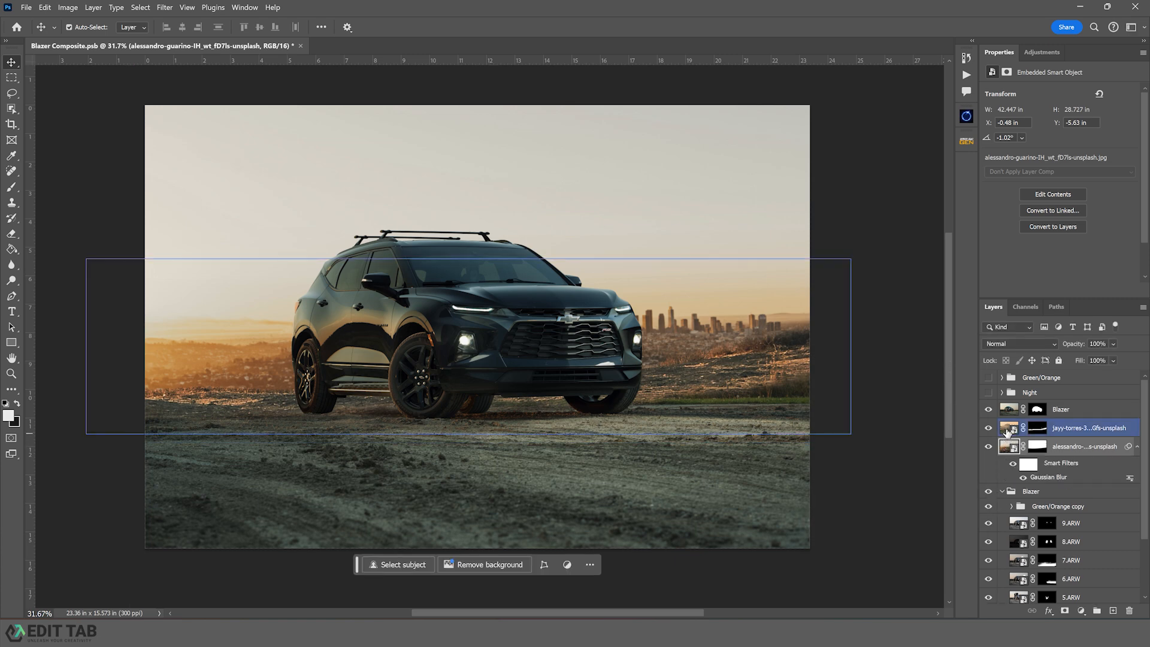
pyautogui.click(164, 7)
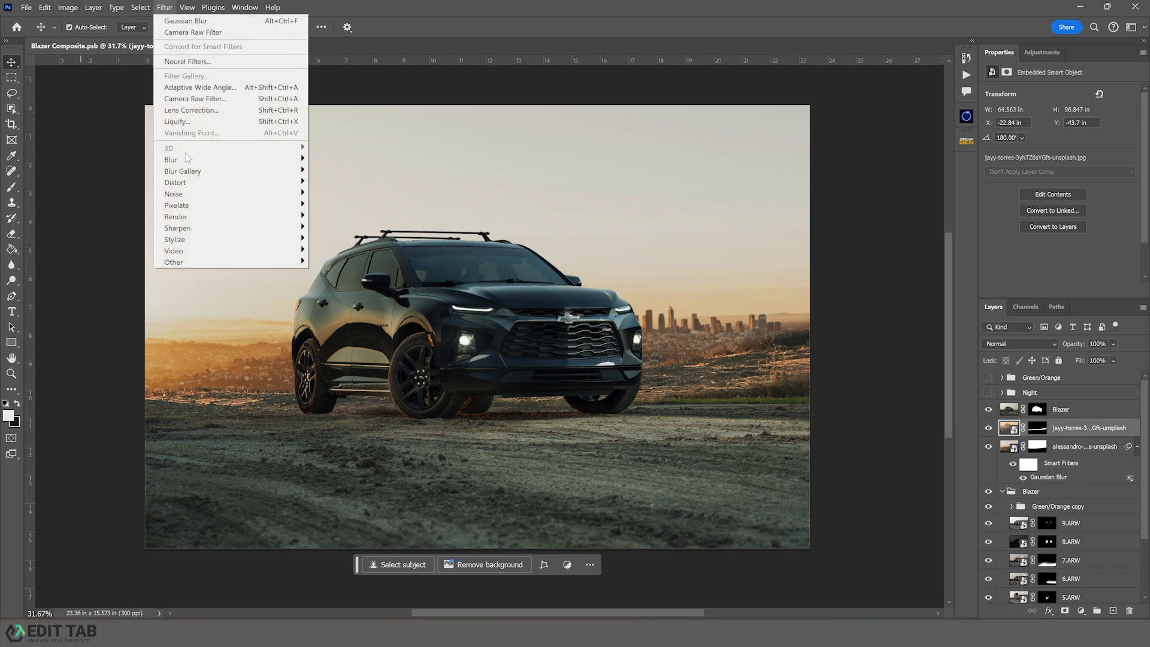
pyautogui.moveTo(186, 160)
pyautogui.click(336, 204)
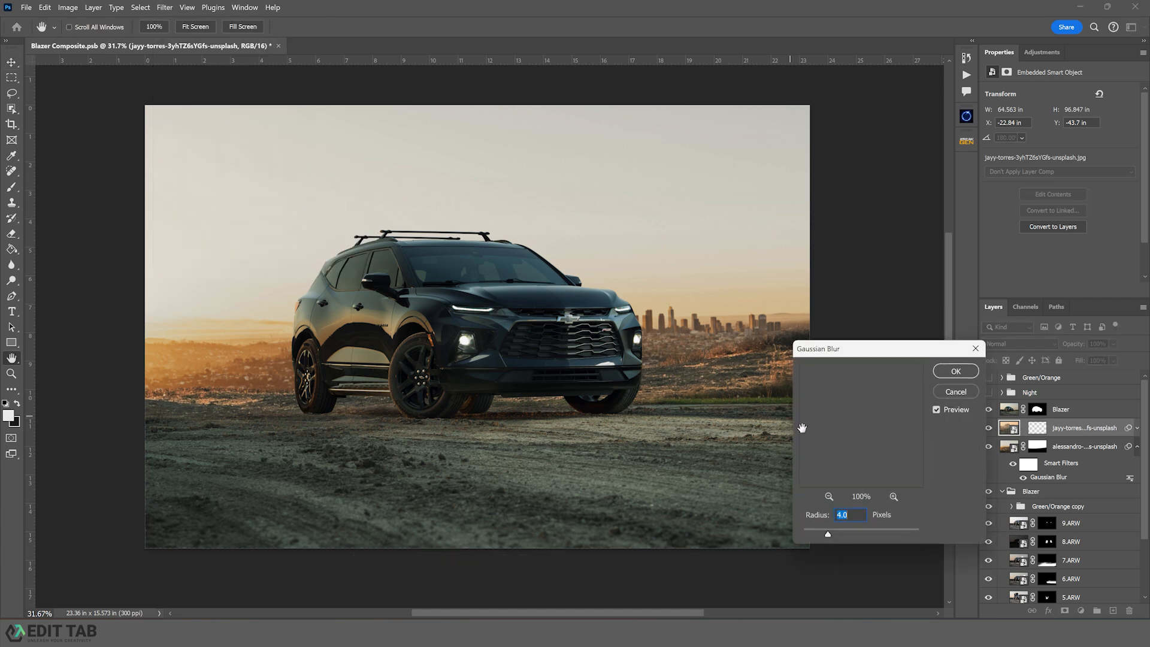
pyautogui.click(956, 373)
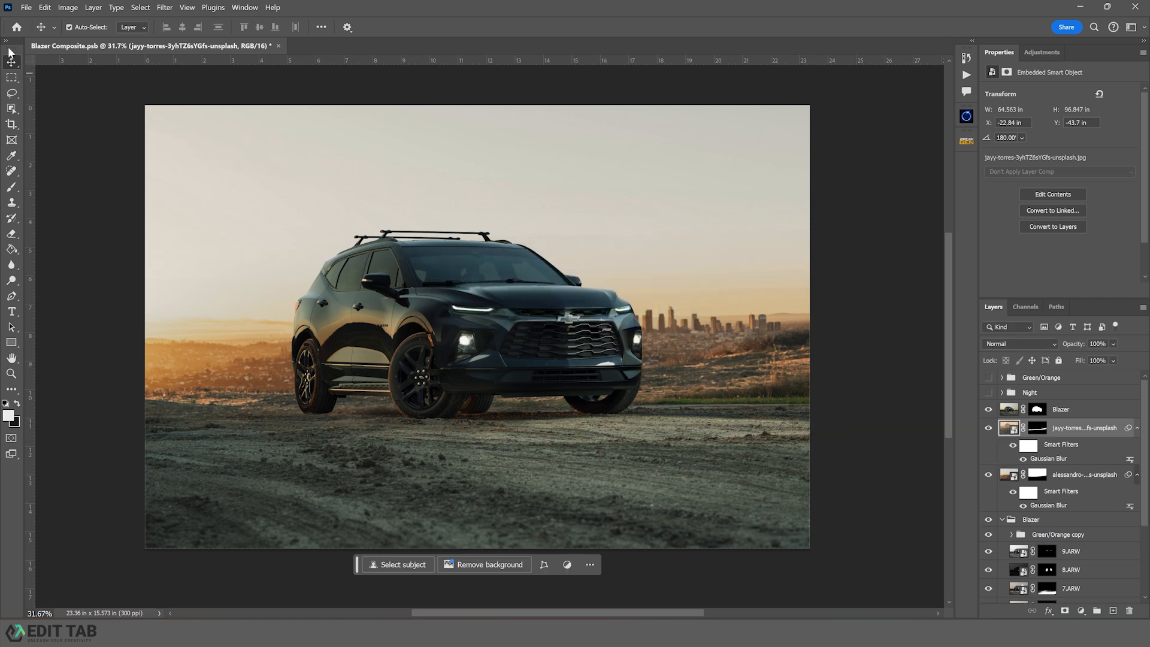
# Duplicate the masked Blazer layer, delete the duplicate's mask, and place it directly beneath the original Blazer layer.
pyautogui.click(1094, 410)
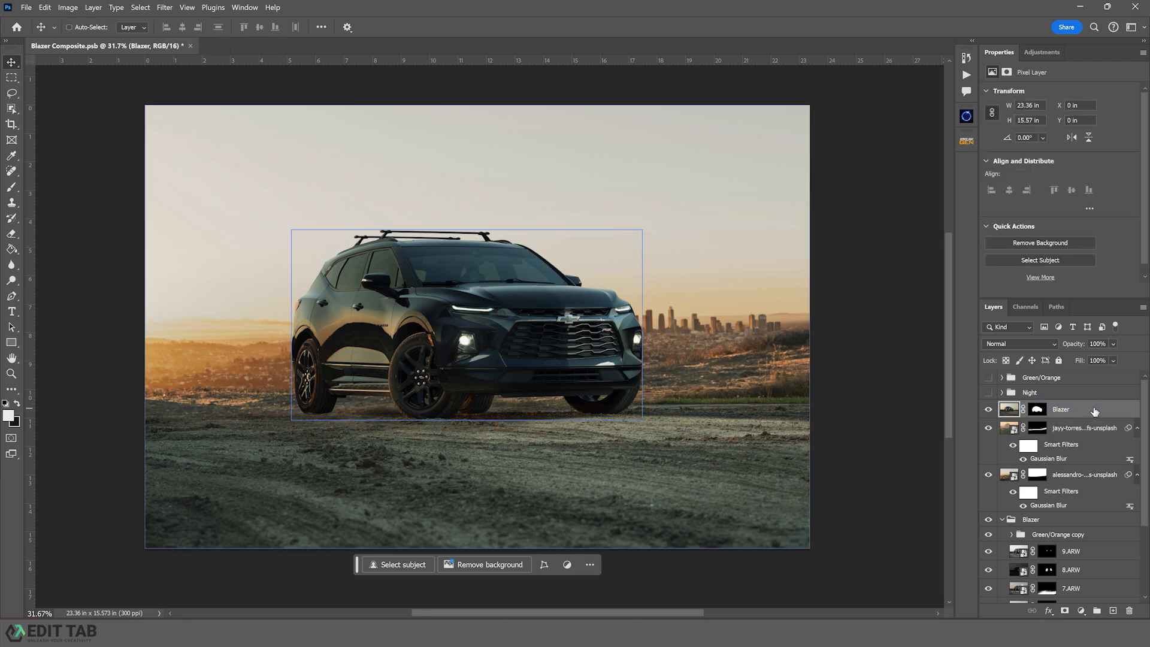
pyautogui.hotkey('ctrl', 'j')
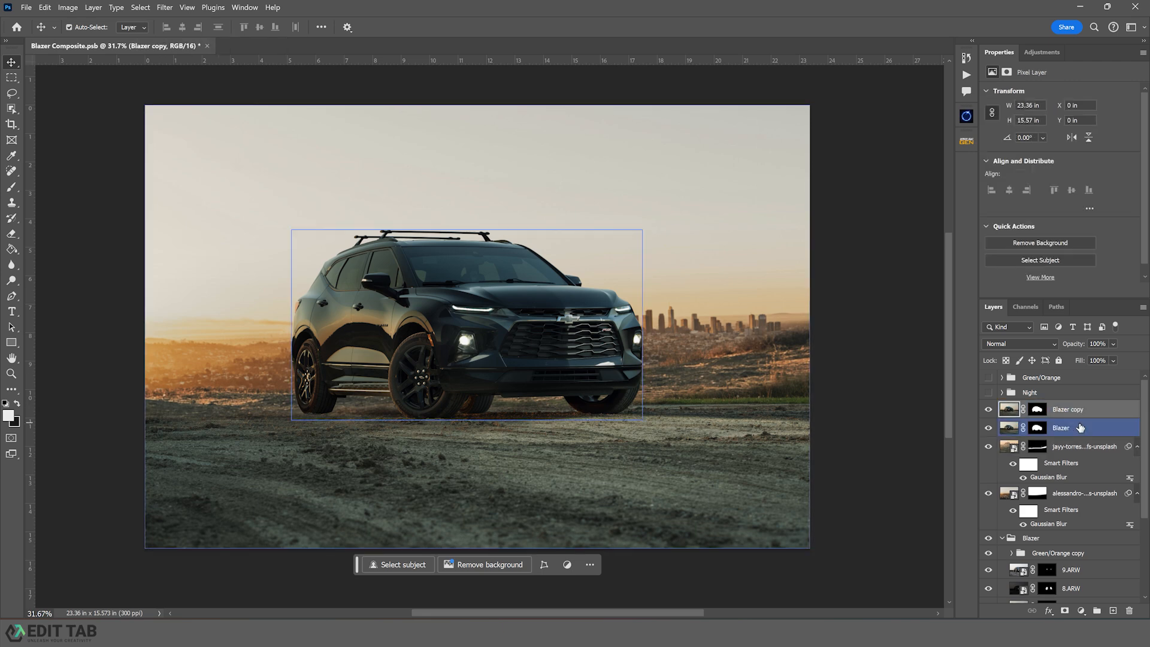
pyautogui.click(1038, 410)
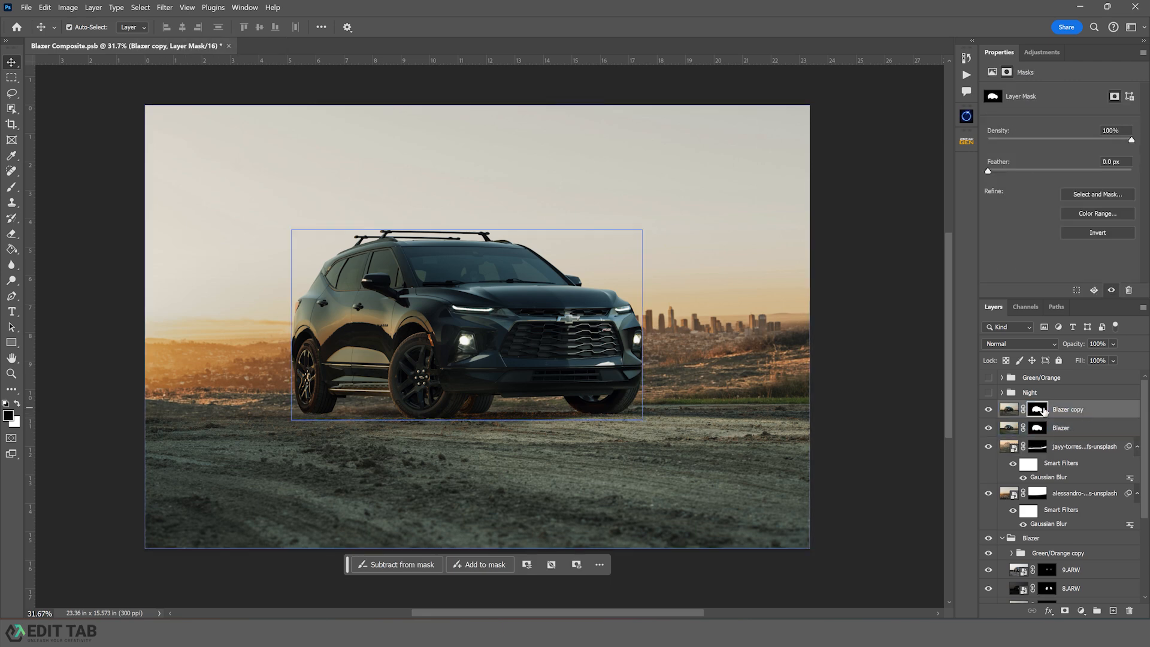
pyautogui.press('Delete')
pyautogui.moveTo(1077, 413); pyautogui.dragTo(1085, 436)
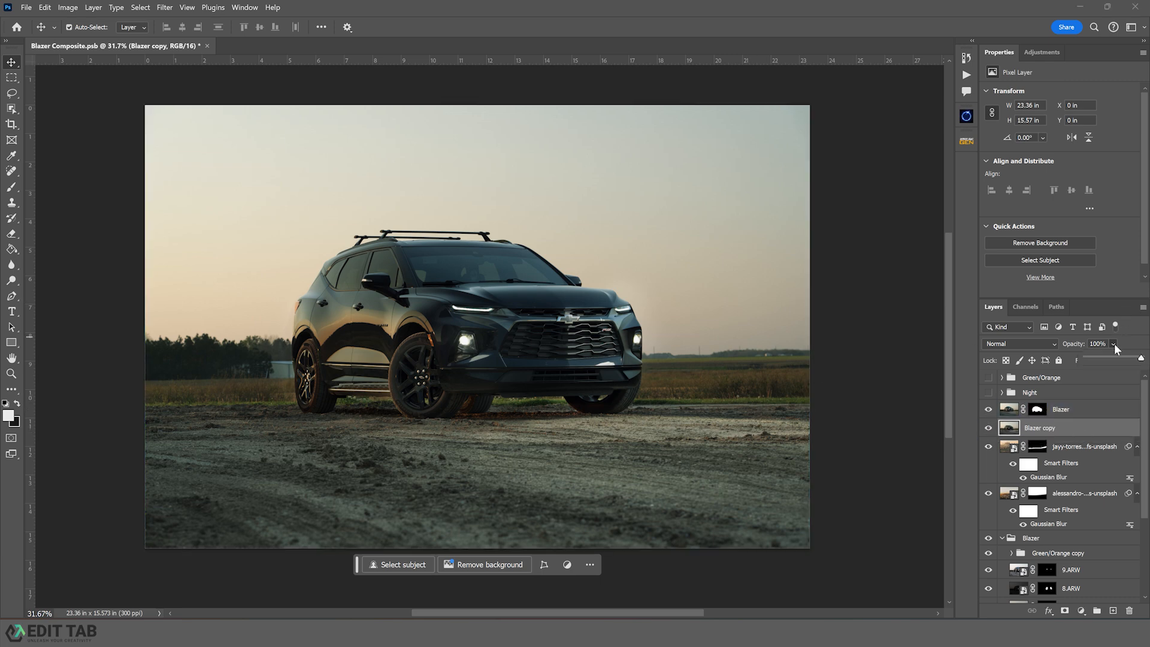
# Lower the Blazer copy's opacity to 48% and move it straight up about 0.82 in.
pyautogui.moveTo(1113, 343); pyautogui.dragTo(1113, 360)
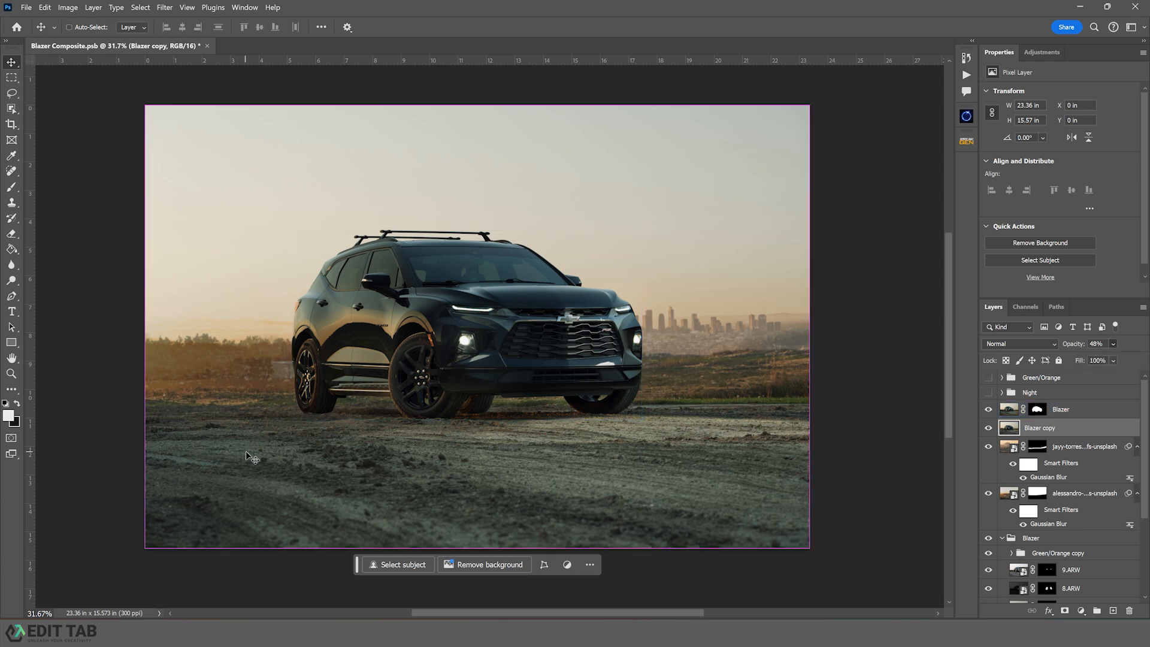
pyautogui.hotkey('ctrl', 't')
pyautogui.moveTo(271, 462); pyautogui.dragTo(263, 439)
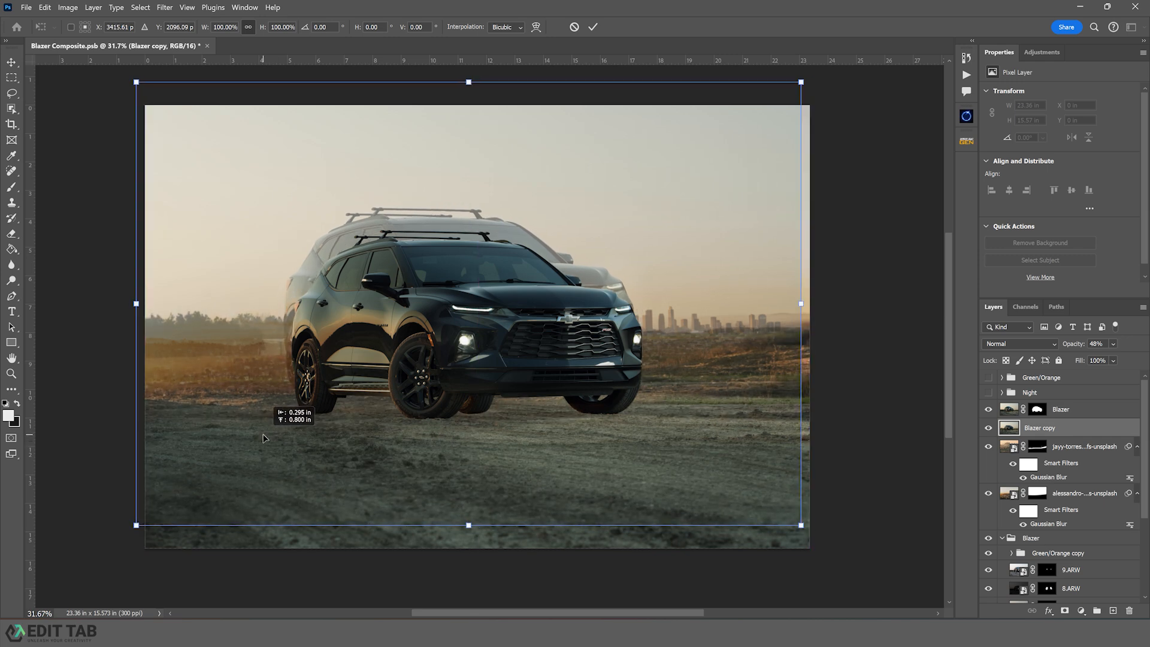
pyautogui.moveTo(444, 382); pyautogui.dragTo(450, 380)
pyautogui.press('Return')
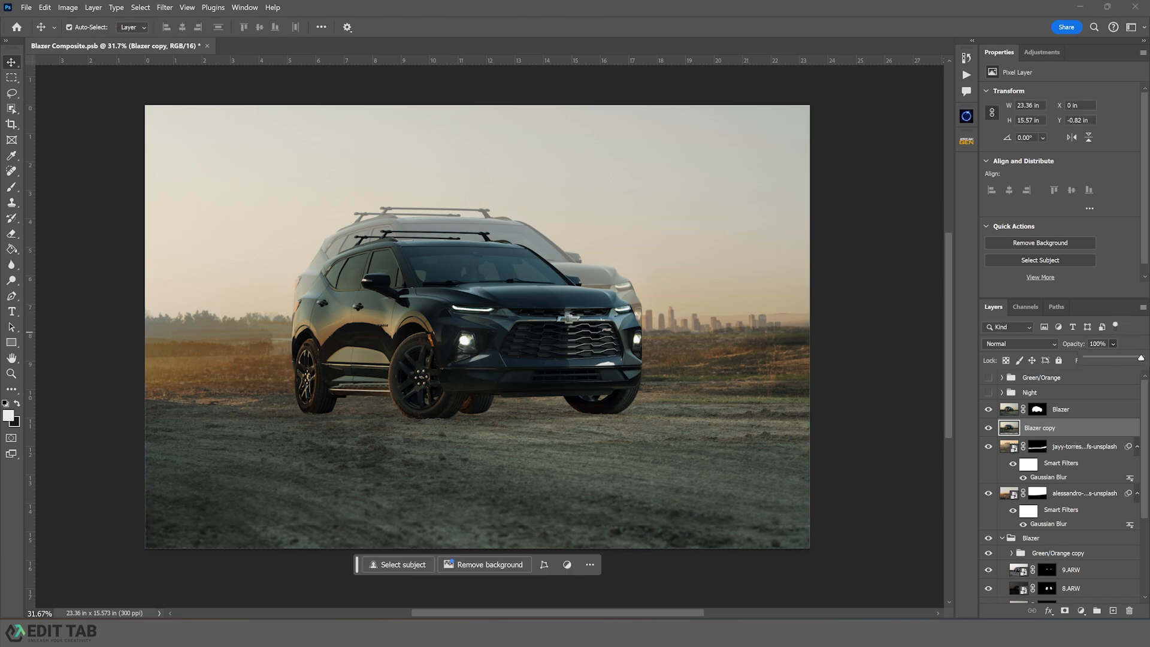
# Add a black mask to the Blazer copy at 100% opacity and paint white with a 15% hardness brush along the dirt edge behind the rear wheel.
pyautogui.click(1064, 610)
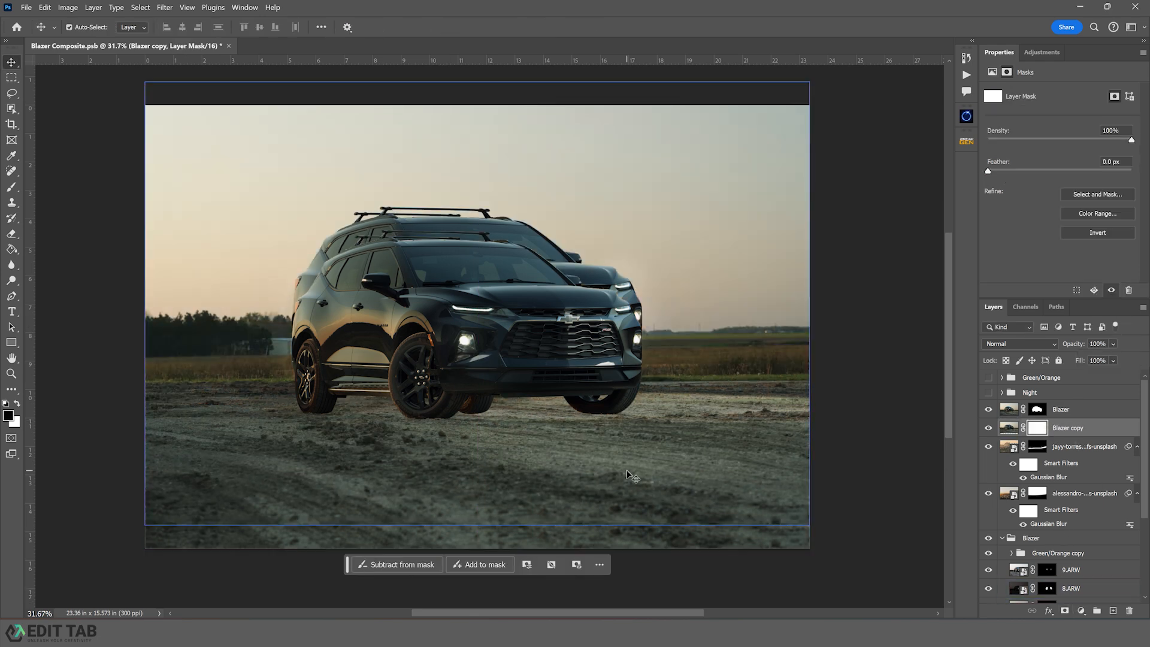
pyautogui.hotkey('ctrl', 'i')
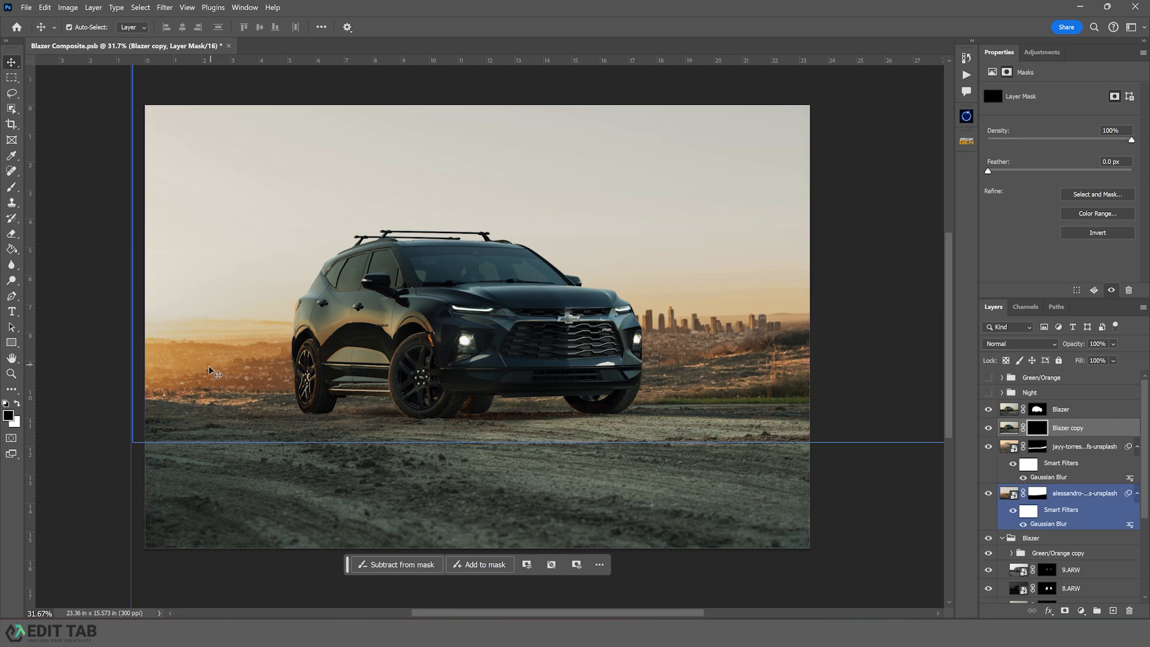
pyautogui.press('b')
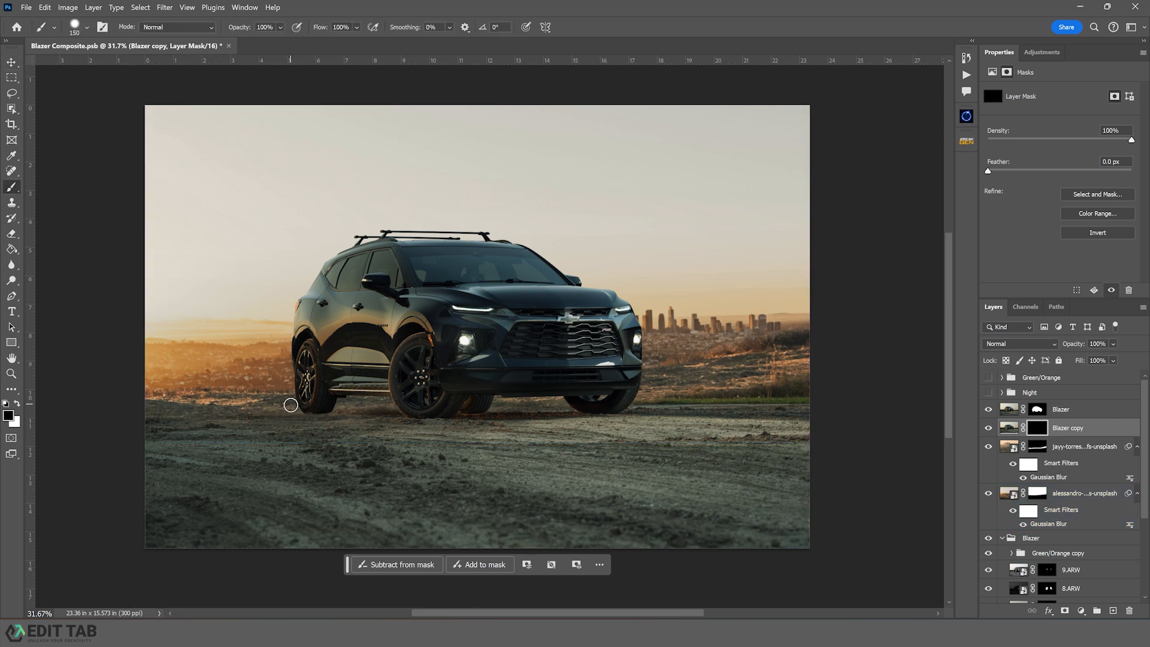
pyautogui.press('x')
pyautogui.click(77, 27)
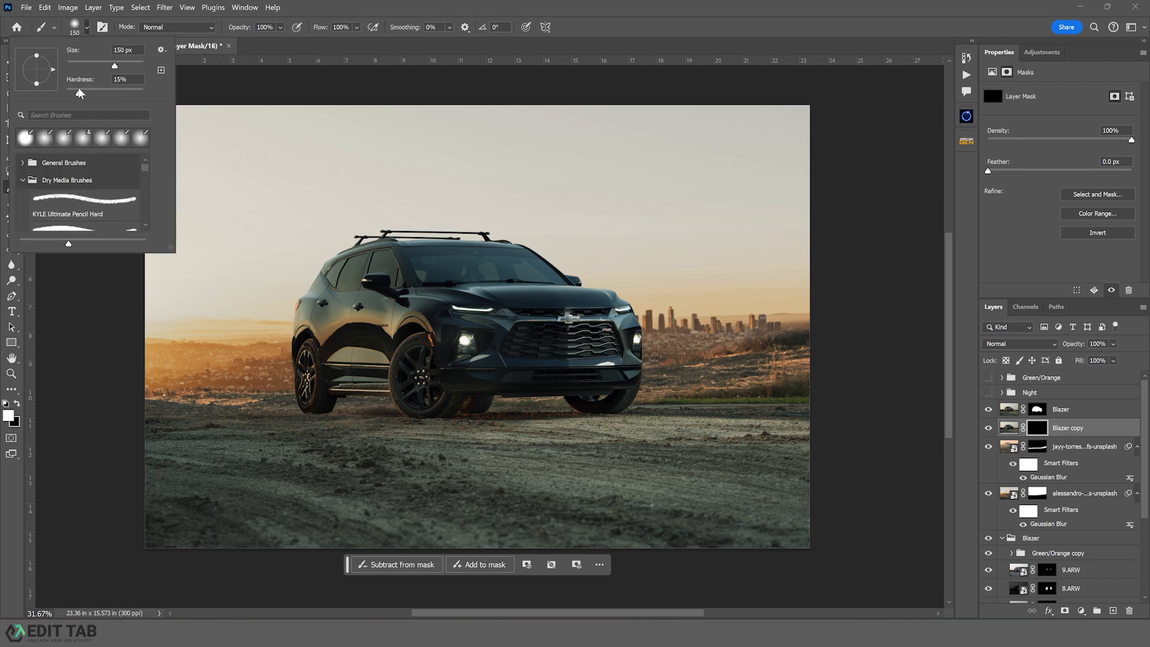
pyautogui.press('Return')
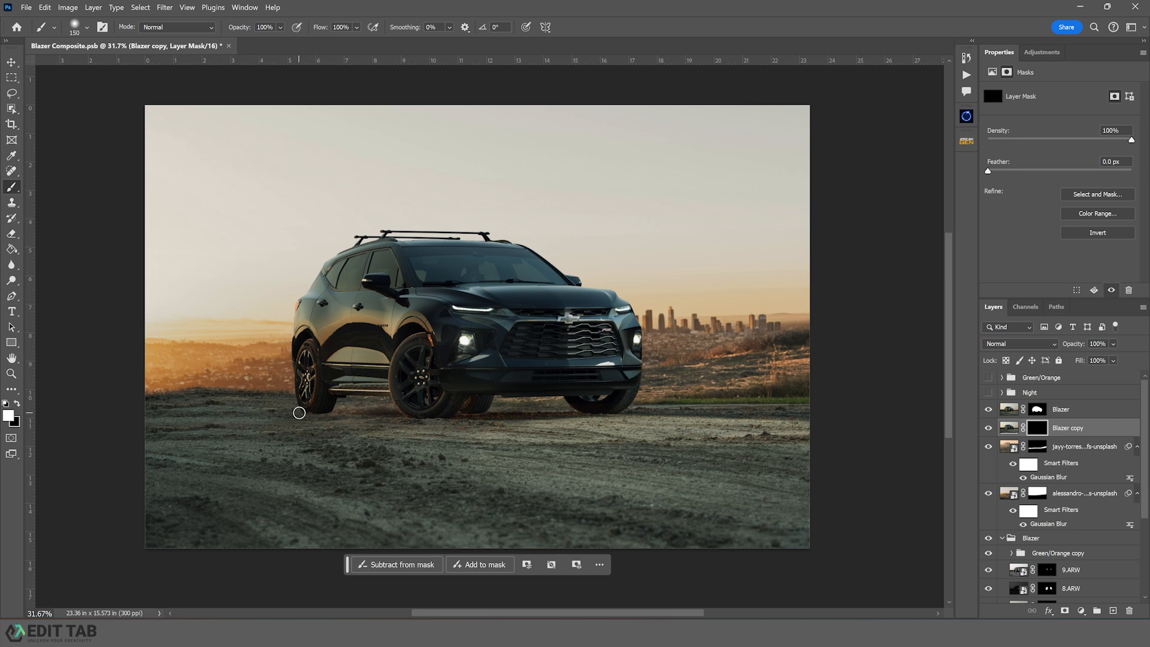
pyautogui.moveTo(295, 411); pyautogui.dragTo(169, 401)
pyautogui.press('x')
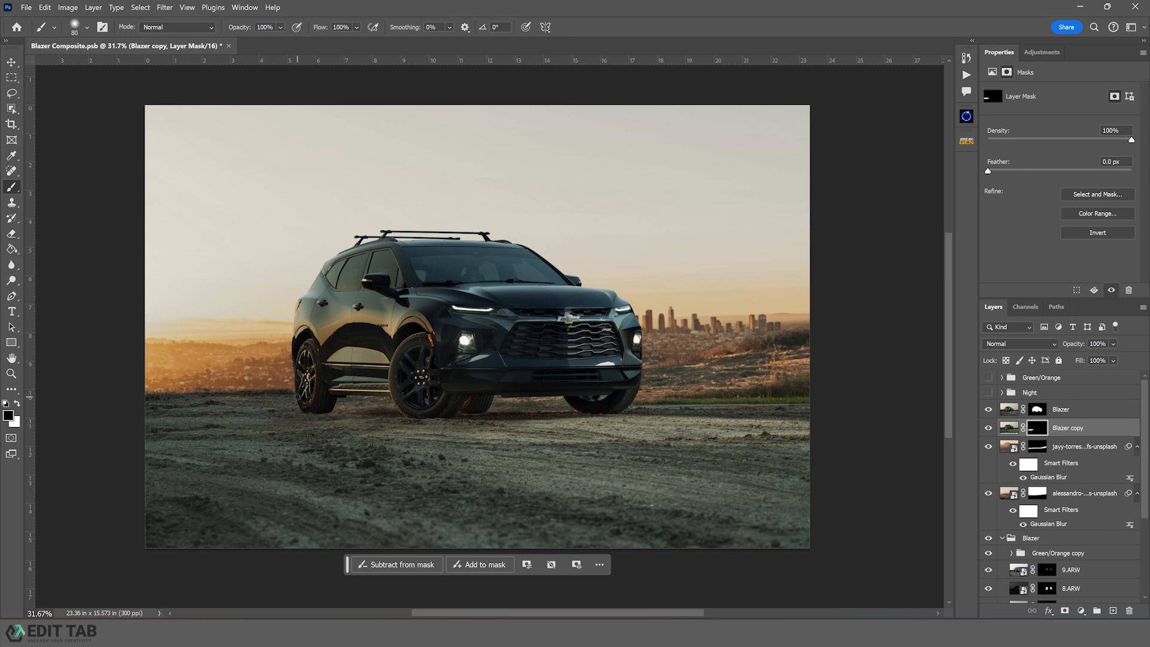
pyautogui.press('x')
# Duplicate the Blazer copy layer, delete the duplicate's mask, and convert the duplicate to a smart object.
pyautogui.click(12, 62)
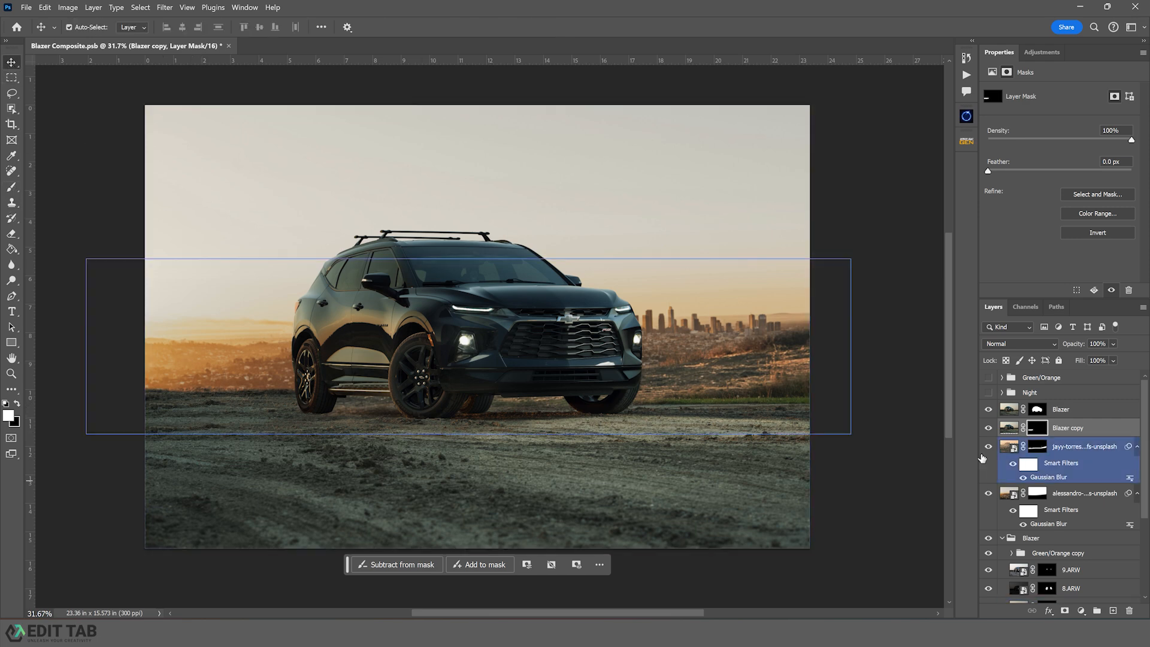
pyautogui.hotkey('ctrl', 'j')
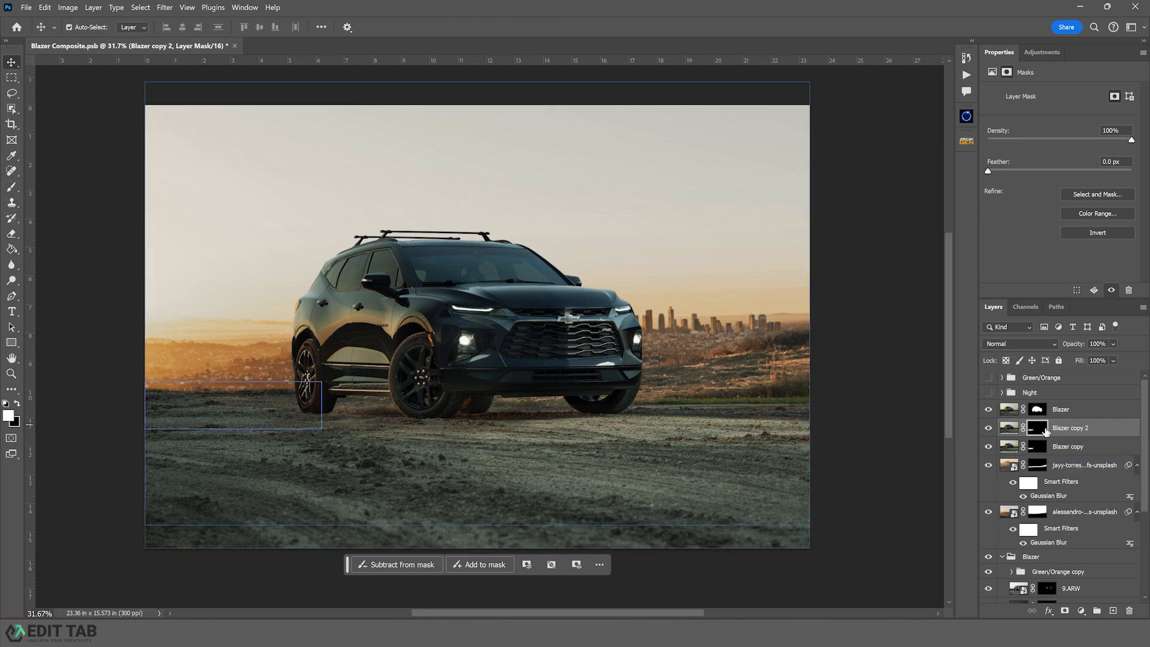
pyautogui.press('Delete')
pyautogui.rightClick(1044, 430)
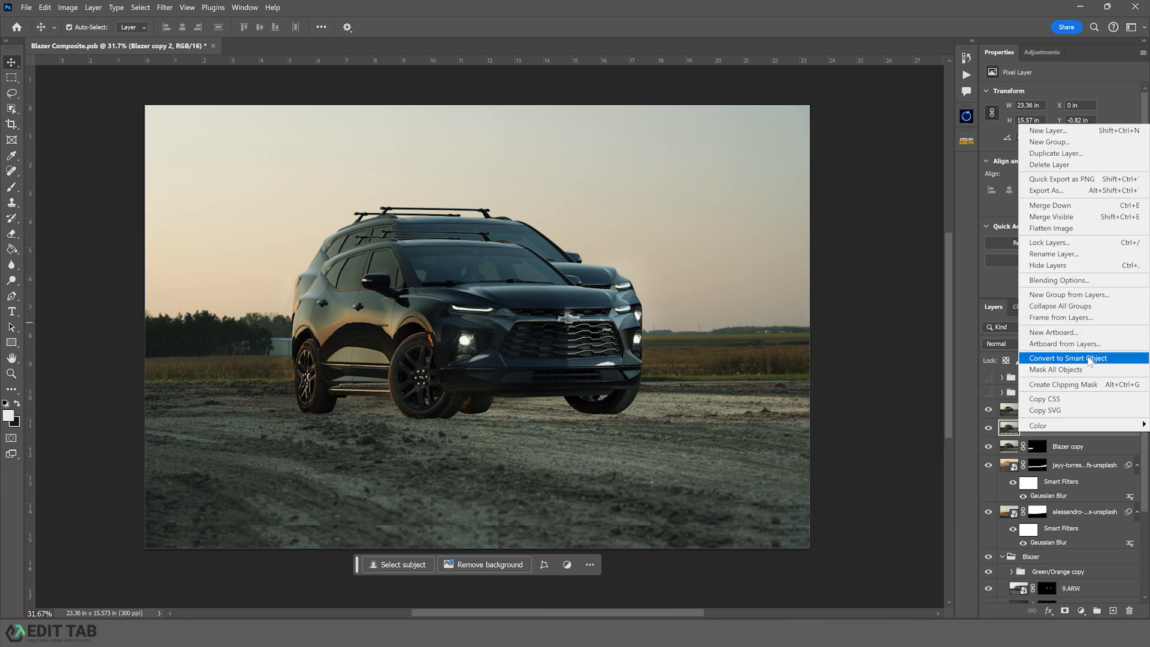
pyautogui.click(1089, 358)
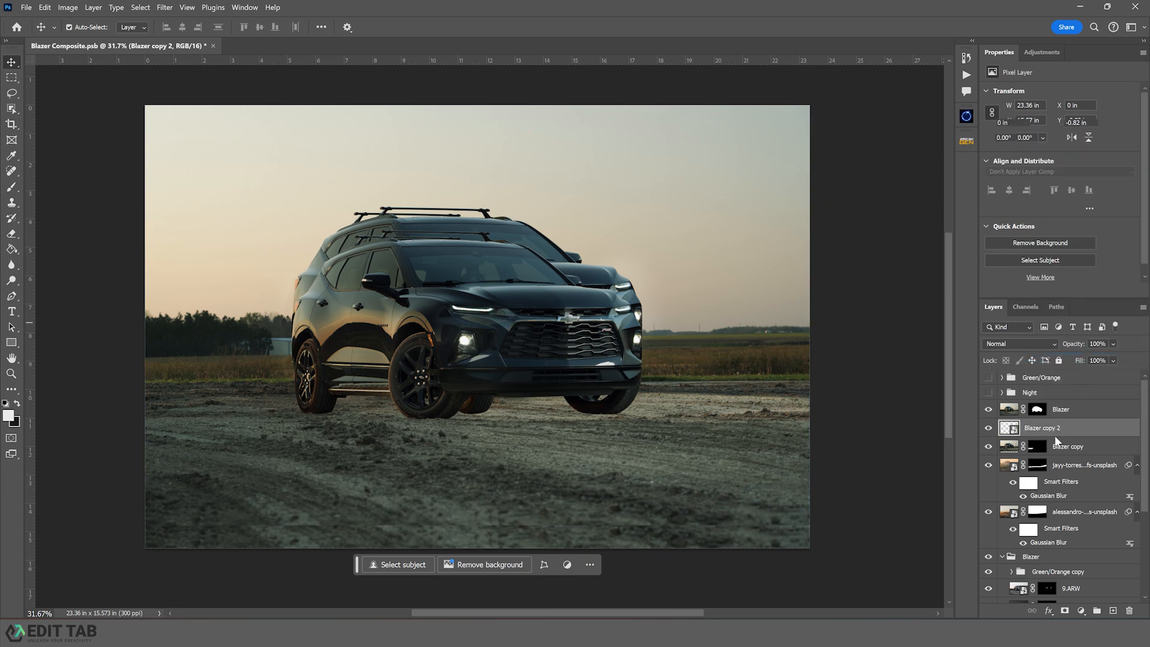
# Copy the Blazer copy layer's mask onto the new smart object and delete the Blazer copy layer.
pyautogui.moveTo(1038, 450); pyautogui.dragTo(1040, 429)
pyautogui.click(1040, 449)
pyautogui.hotkey('ctrl', '2')
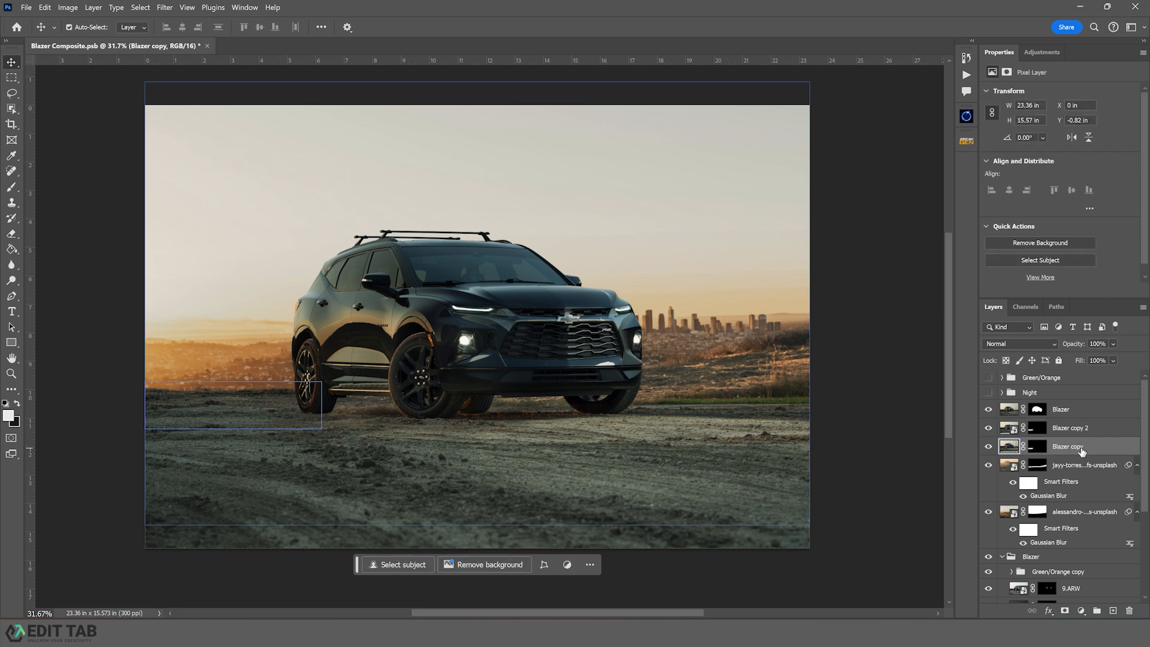
pyautogui.press('Delete')
# Duplicate the masked Blazer copy 2 smart object and delete the duplicate's mask.
pyautogui.click(1065, 429)
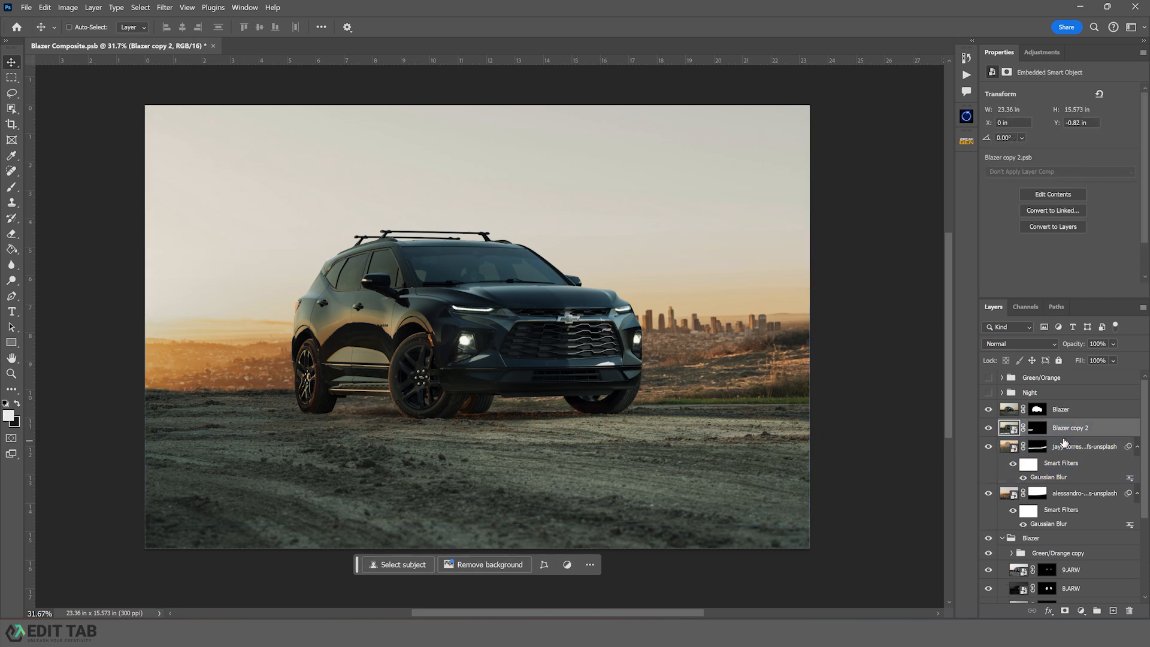
pyautogui.hotkey('ctrl', 'j')
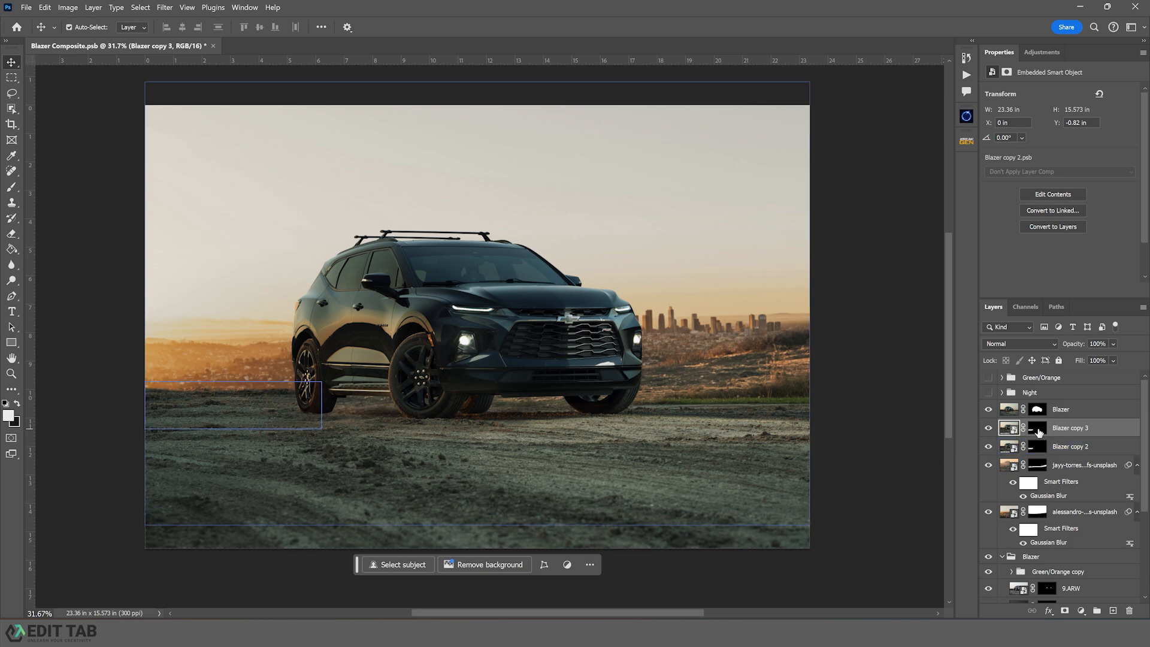
pyautogui.click(1037, 429)
pyautogui.press('Delete')
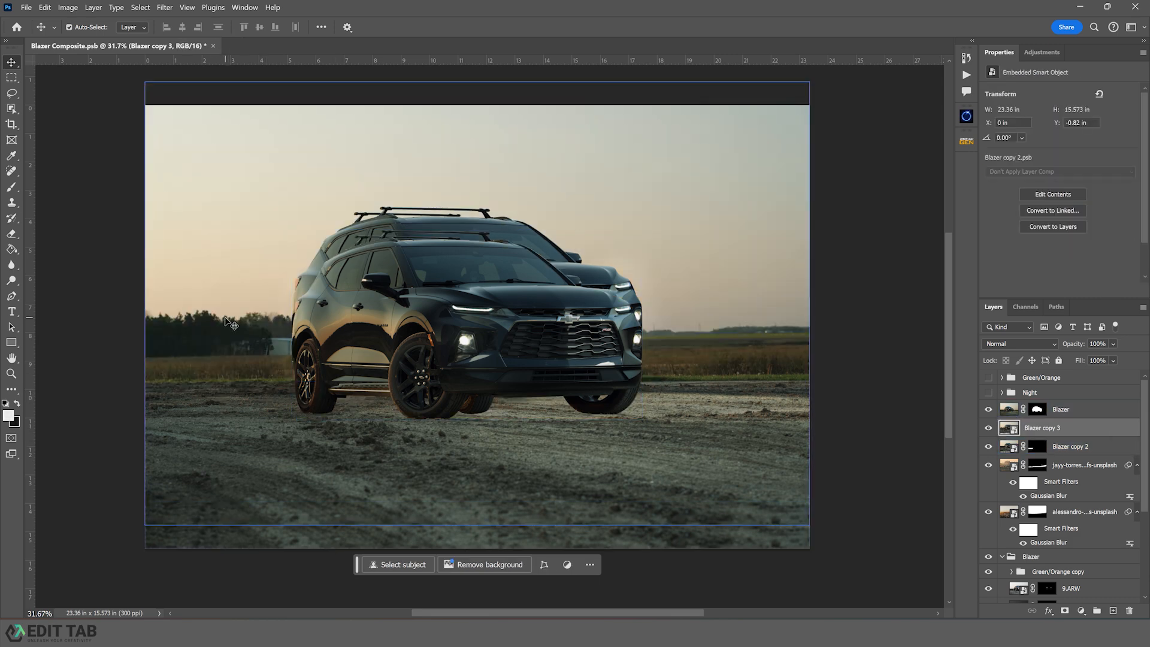
# Move Blazer copy 3 beyond the car's front at 42% opacity and rotate it to about -5° to match the sloping ground.
pyautogui.moveTo(231, 324); pyautogui.dragTo(714, 343)
pyautogui.click(1112, 345)
pyautogui.click(1109, 361)
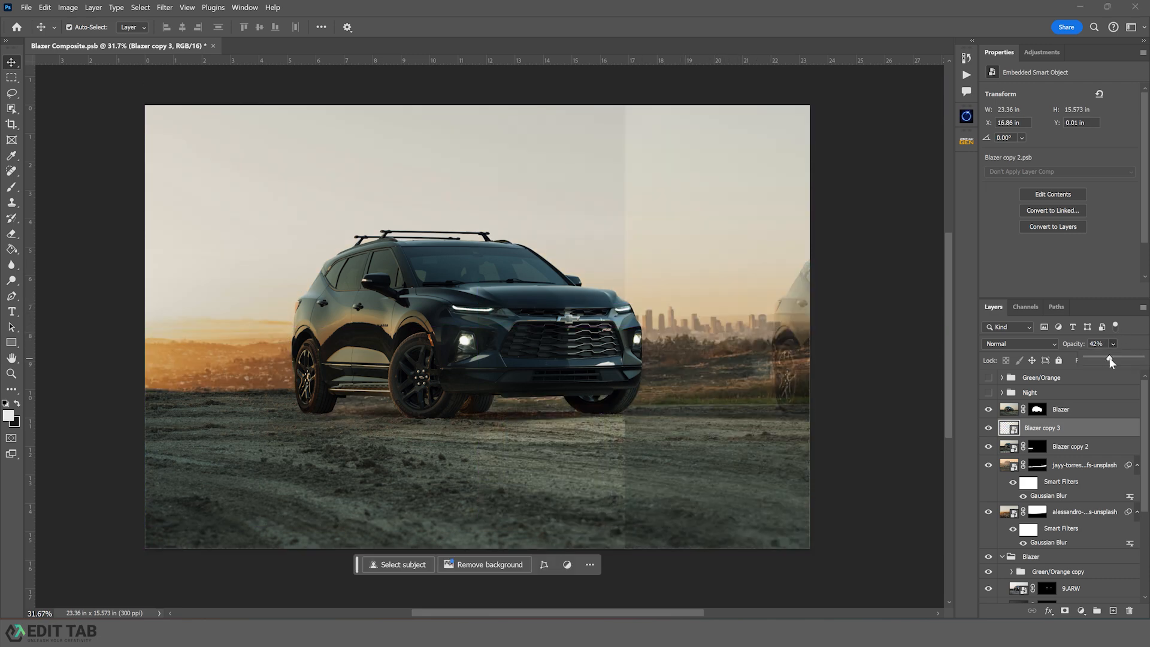
pyautogui.hotkey('ctrl', 't')
pyautogui.moveTo(614, 324); pyautogui.dragTo(615, 344)
pyautogui.moveTo(836, 406); pyautogui.dragTo(835, 334)
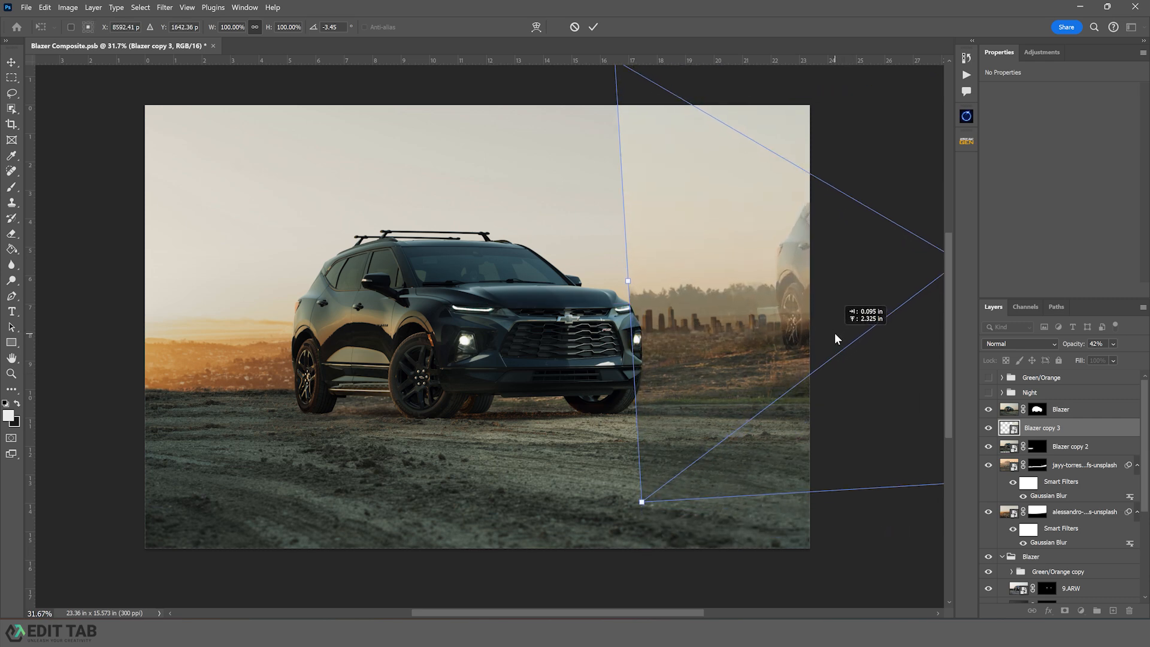
pyautogui.moveTo(835, 333); pyautogui.dragTo(835, 332)
pyautogui.moveTo(606, 271); pyautogui.dragTo(608, 279)
pyautogui.moveTo(726, 287); pyautogui.dragTo(713, 277)
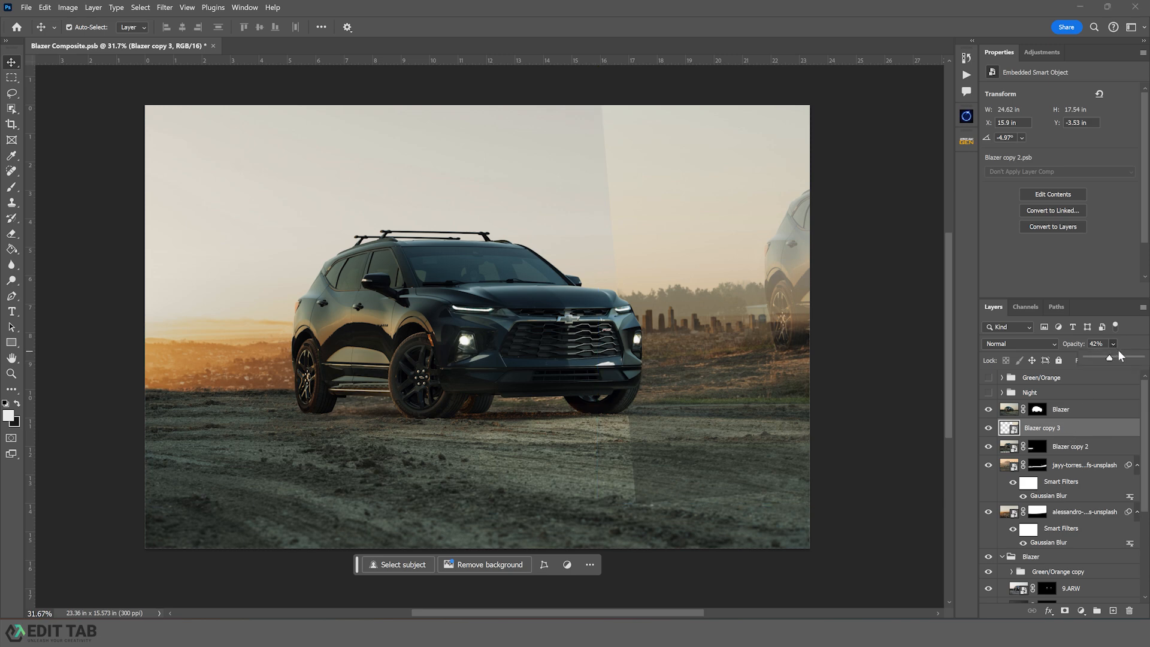
# Restore Blazer copy 3 to 100% opacity, rasterize it, and clone dirt, grass and trees over the lower part of its duplicate car.
pyautogui.click(1029, 451)
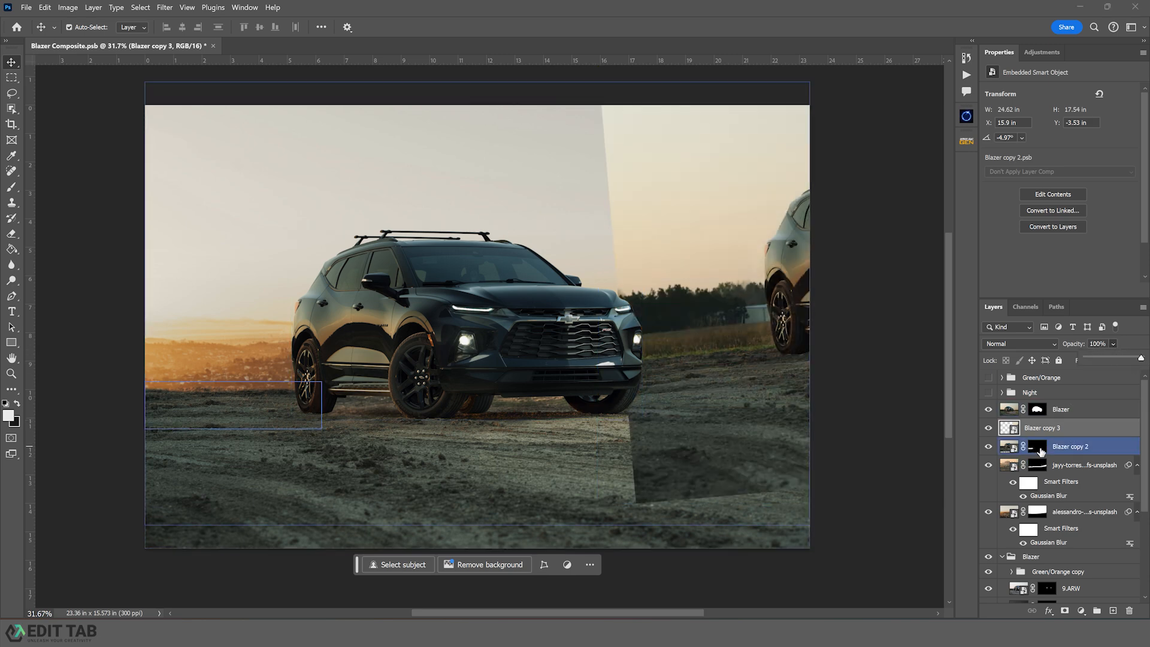
pyautogui.click(1039, 429)
pyautogui.press('s')
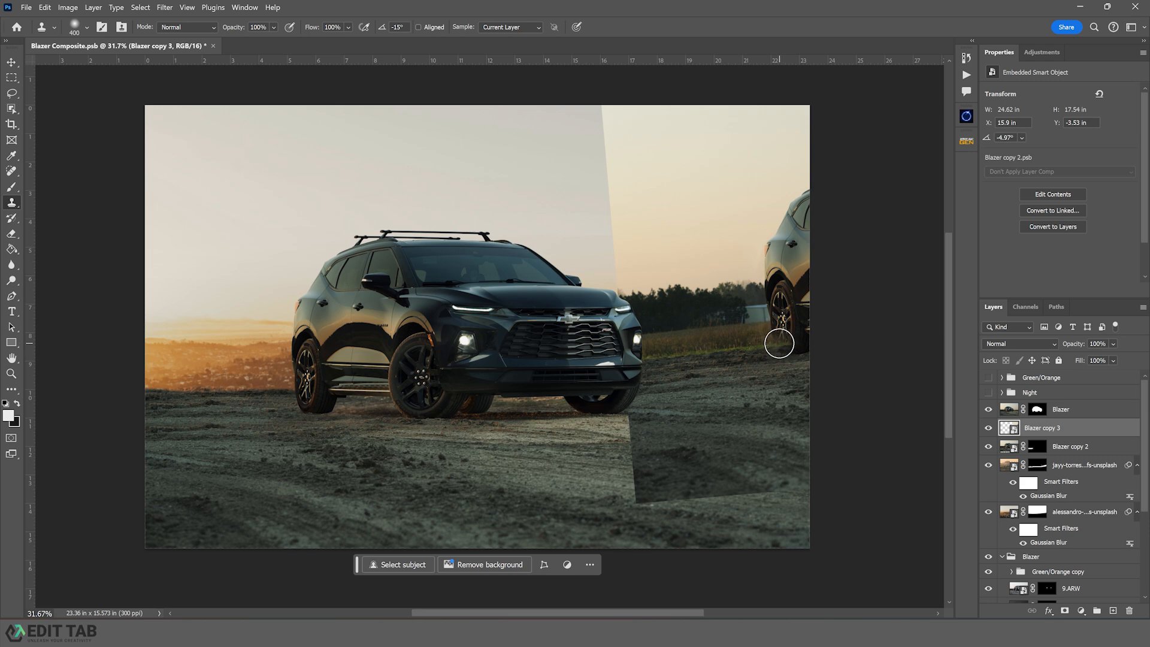
pyautogui.click(778, 343)
pyautogui.click(545, 241)
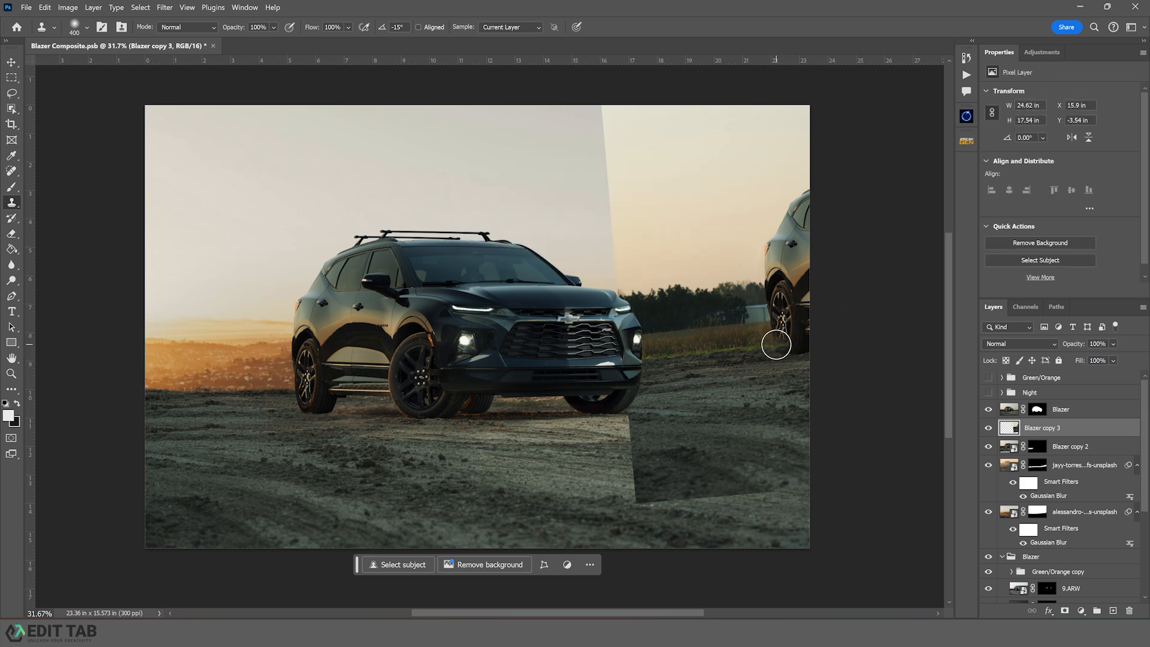
pyautogui.moveTo(776, 345)
pyautogui.mouseDown()
pyautogui.moveTo(827, 342)
pyautogui.moveTo(782, 340)
pyautogui.moveTo(781, 325)
pyautogui.moveTo(815, 314)
pyautogui.moveTo(806, 294)
pyautogui.moveTo(819, 292)
pyautogui.moveTo(768, 280)
pyautogui.moveTo(788, 298)
pyautogui.mouseUp()
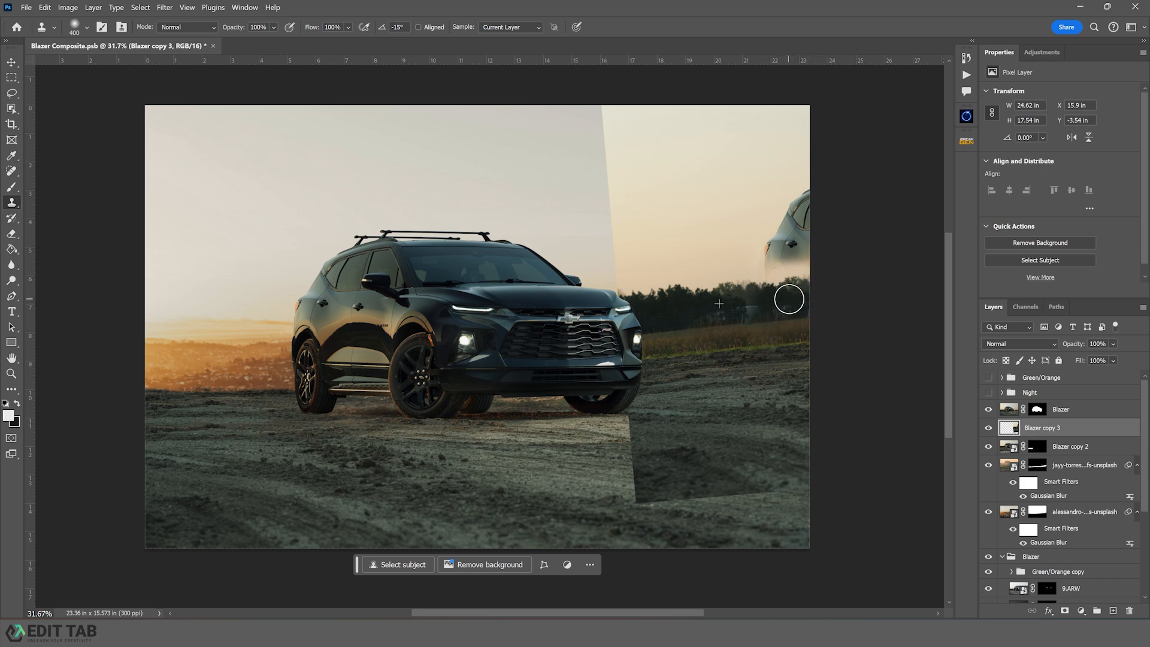
# Convert the retouched Blazer copy 3 layer back to a smart object.
pyautogui.press('v')
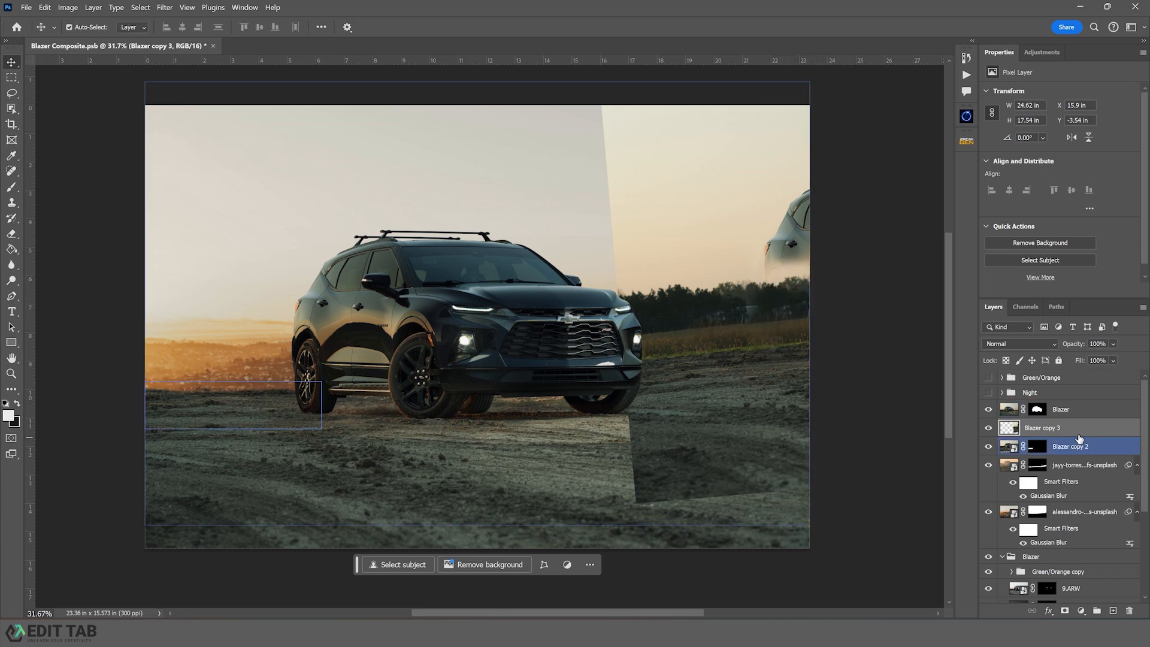
pyautogui.rightClick(1079, 431)
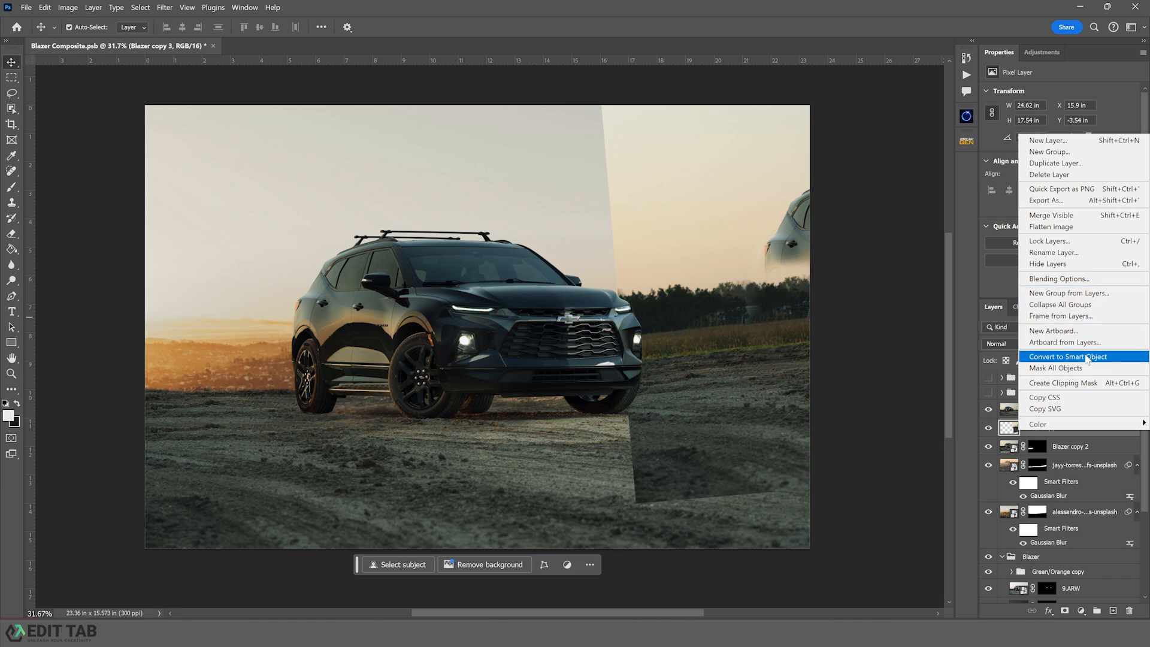
pyautogui.click(1071, 357)
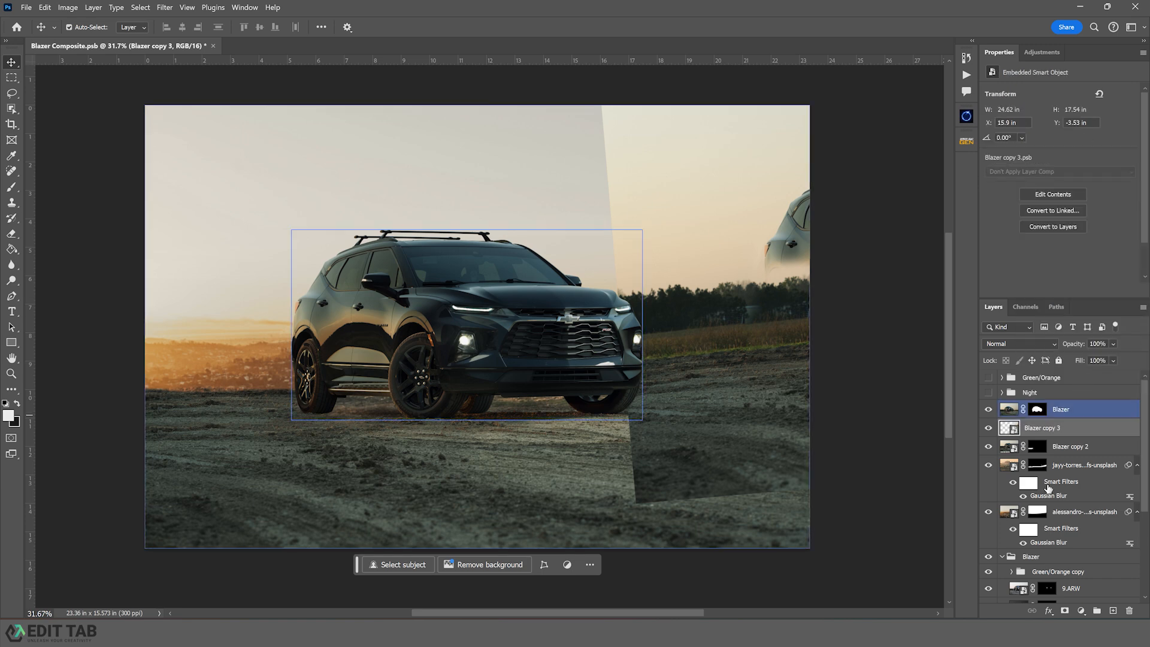
# Add a black mask to Blazer copy 3 and reveal its dirt ground beyond the front bumper with a soft white 300 px brush, 0% hardness.
pyautogui.click(1064, 610)
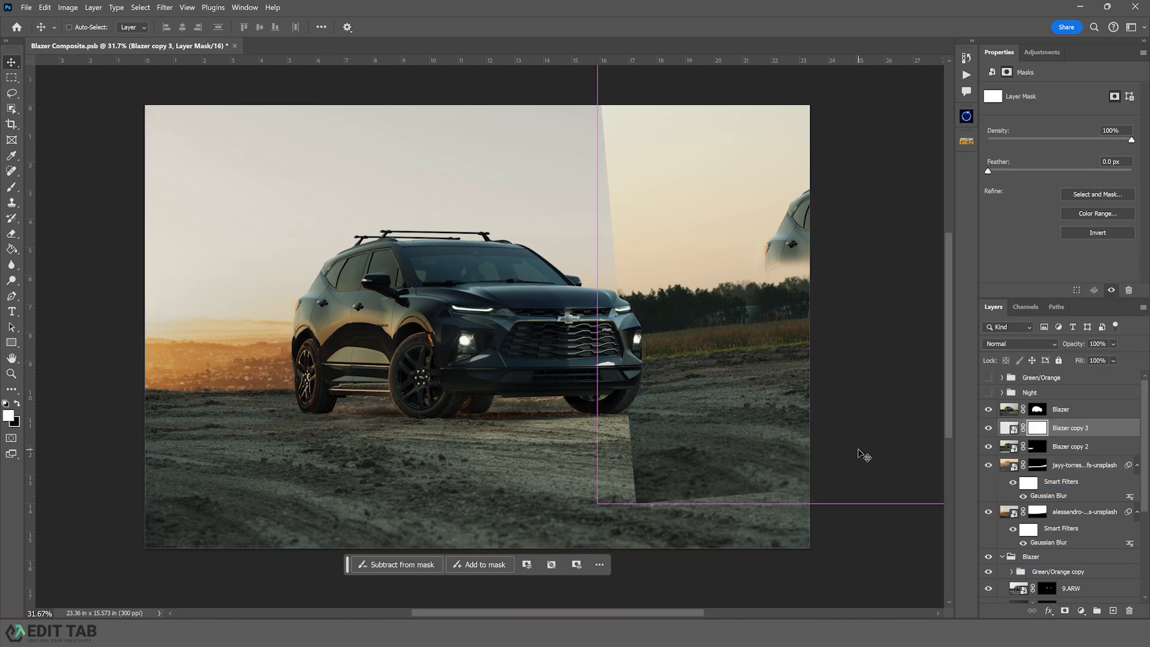
pyautogui.hotkey('ctrl', 'i')
pyautogui.press('b')
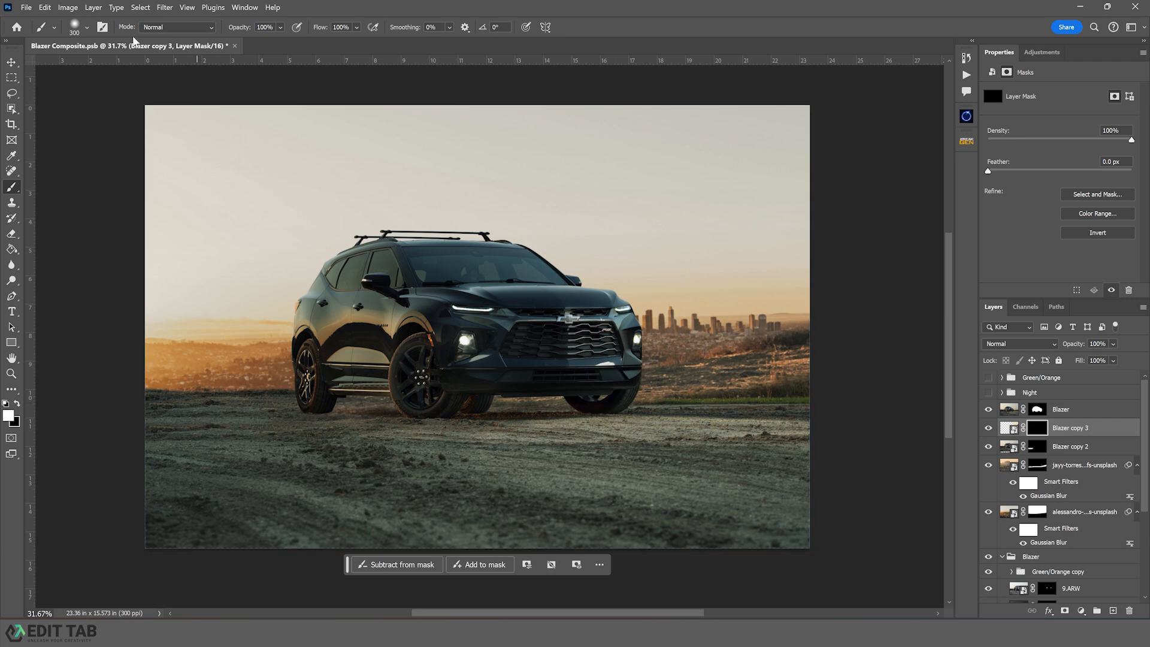
pyautogui.click(76, 28)
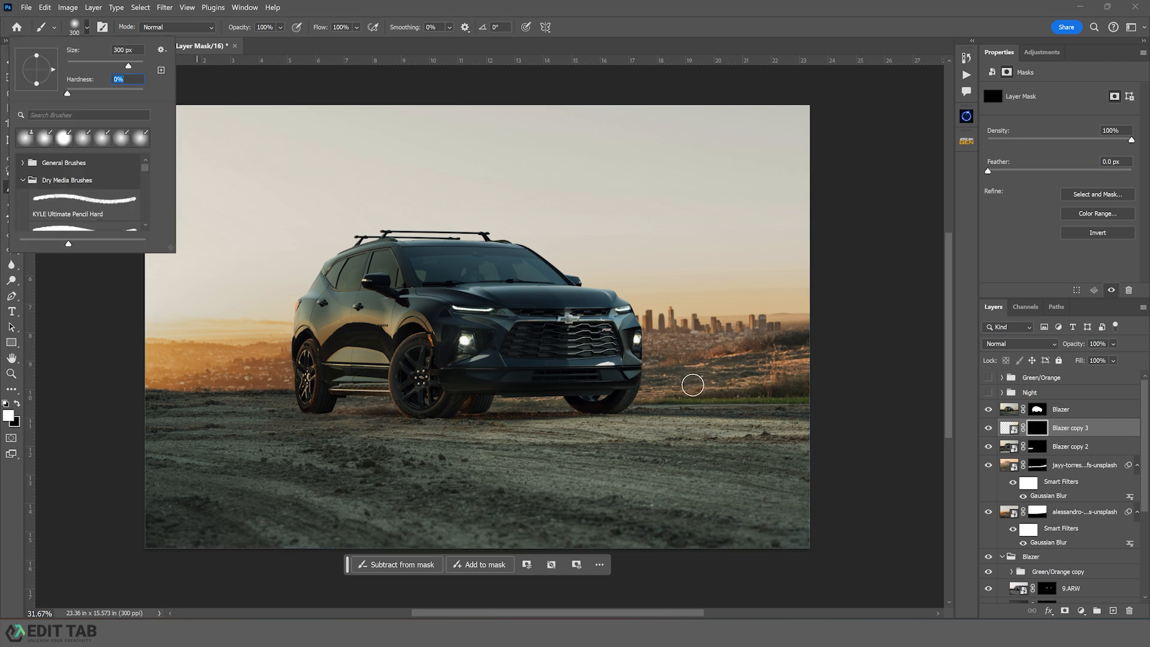
pyautogui.press('Return')
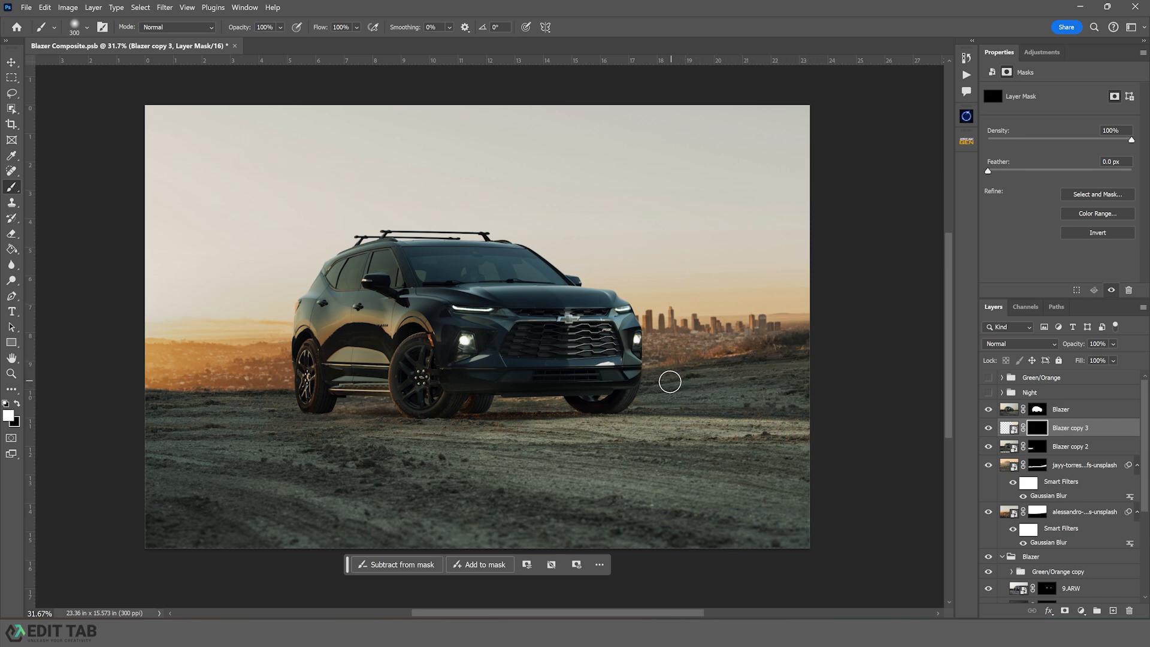
pyautogui.moveTo(670, 382)
pyautogui.mouseDown()
pyautogui.moveTo(818, 398)
pyautogui.moveTo(830, 410)
pyautogui.mouseUp()
# Apply a 4.0 pixel Gaussian Blur smart filter to the Blazer copy 3 image, not its mask.
pyautogui.click(1008, 427)
pyautogui.click(164, 7)
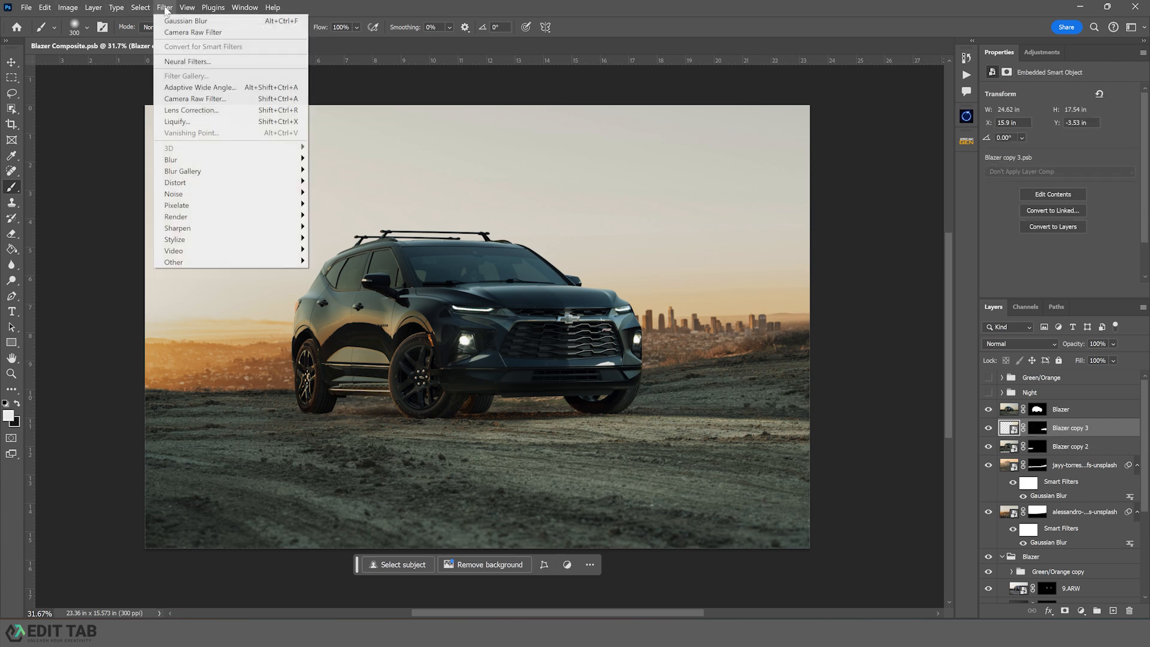
pyautogui.moveTo(199, 160)
pyautogui.click(338, 205)
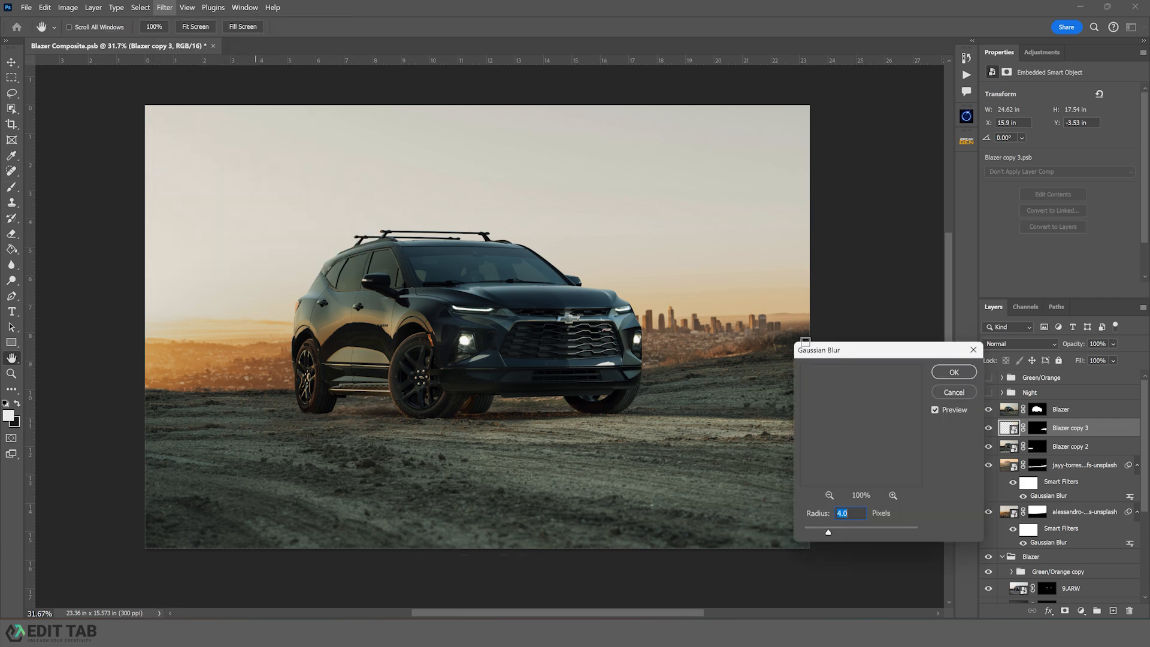
pyautogui.click(955, 372)
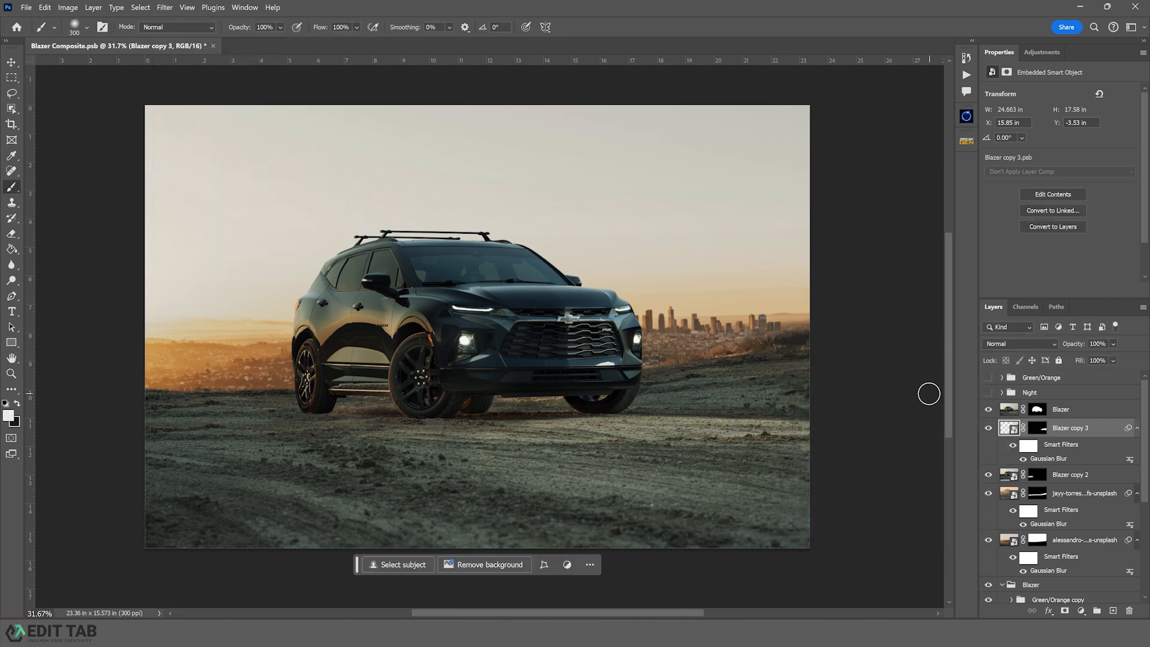
# Paint white on the Blazer layer's mask beneath the car and around its tires to bring back the original ground there.
pyautogui.click(1041, 409)
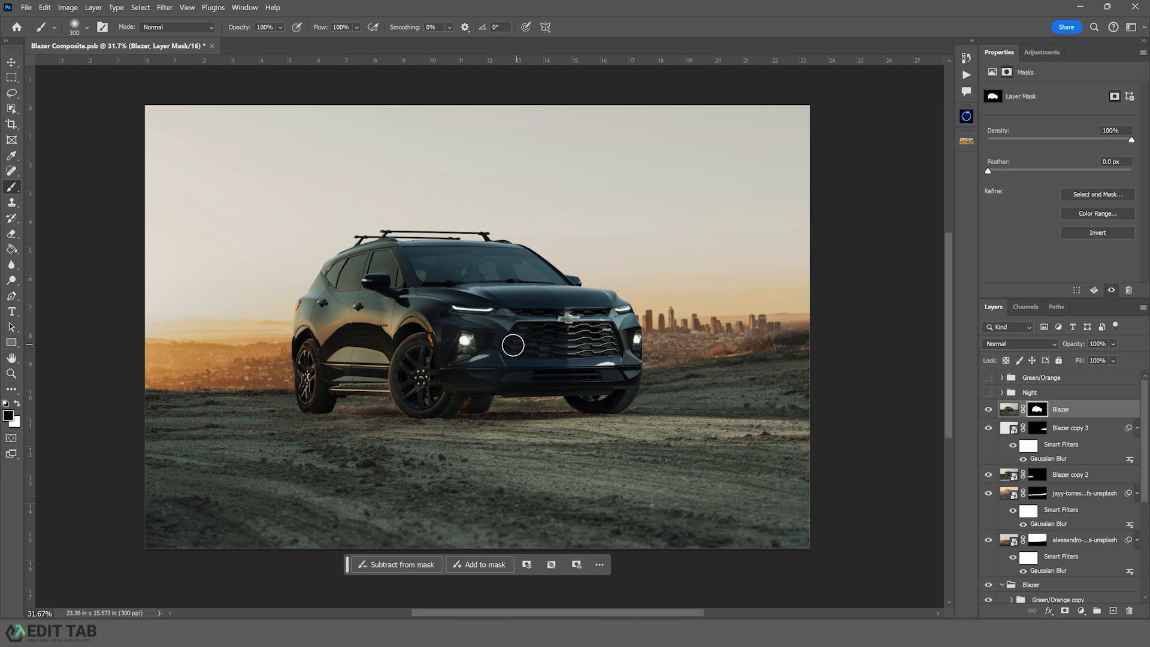
pyautogui.moveTo(322, 412)
pyautogui.mouseDown()
pyautogui.moveTo(403, 405)
pyautogui.moveTo(367, 400)
pyautogui.moveTo(579, 407)
pyautogui.moveTo(601, 397)
pyautogui.moveTo(605, 406)
pyautogui.mouseUp()
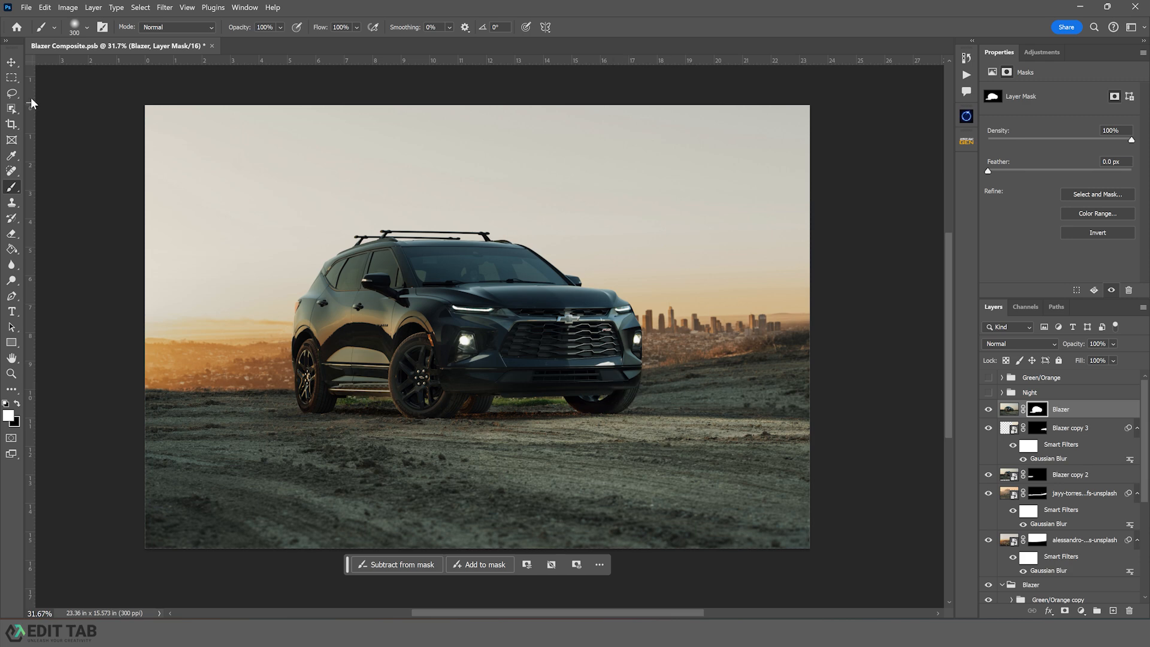
pyautogui.click(16, 64)
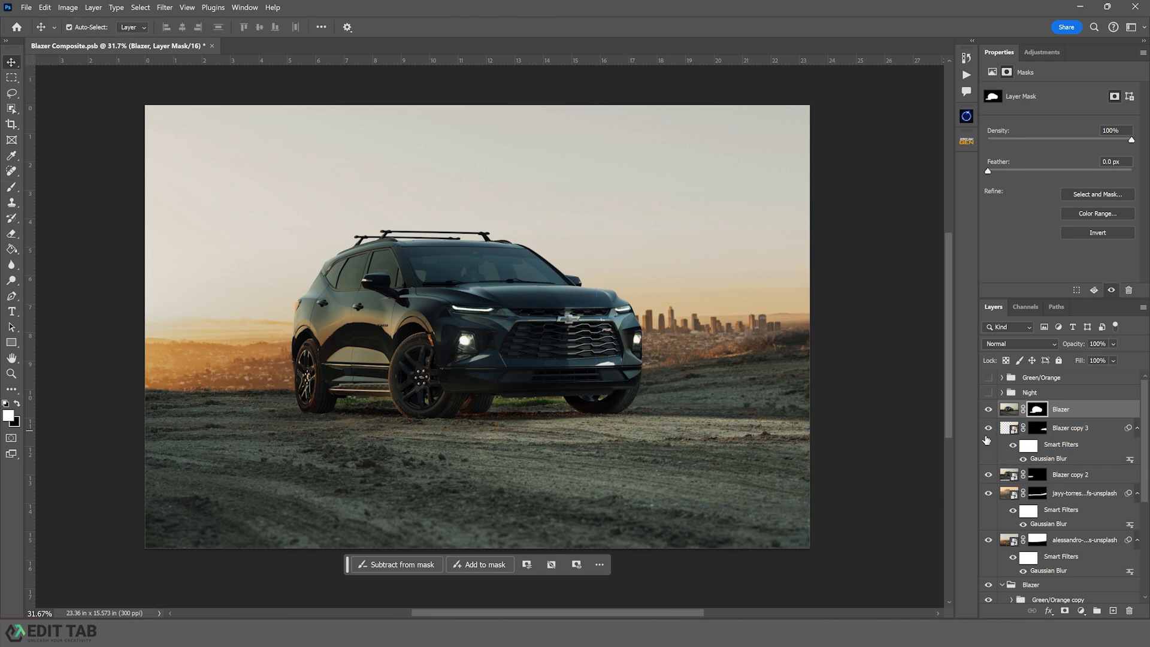